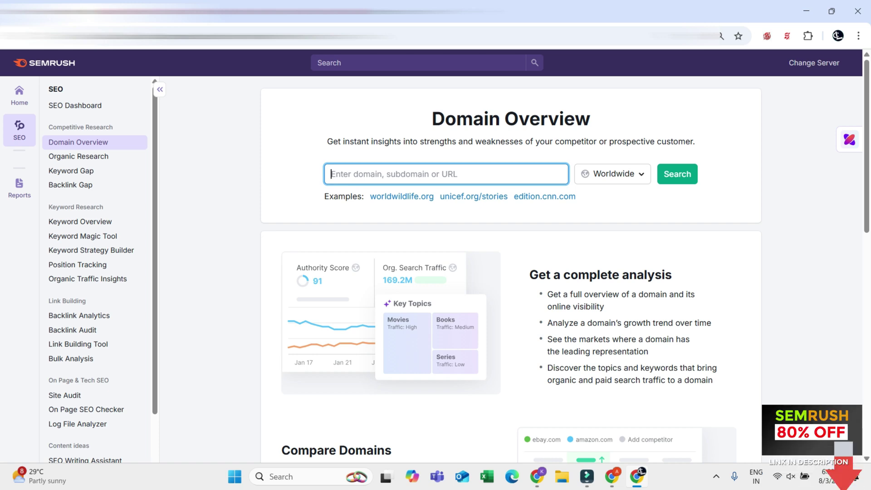
Switch to YouTube and review the video results for "how to get semrush free trial"
{"action": "key", "text": "Return"}
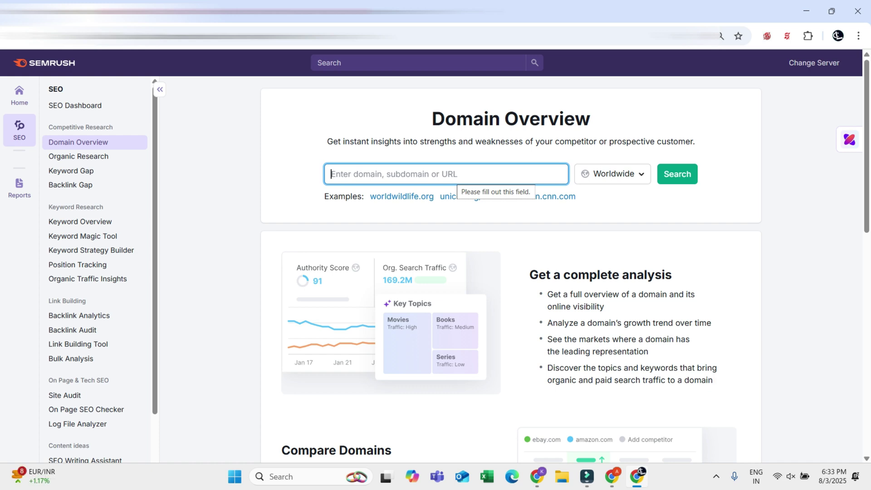
{"action": "key", "text": "ctrl+Tab"}
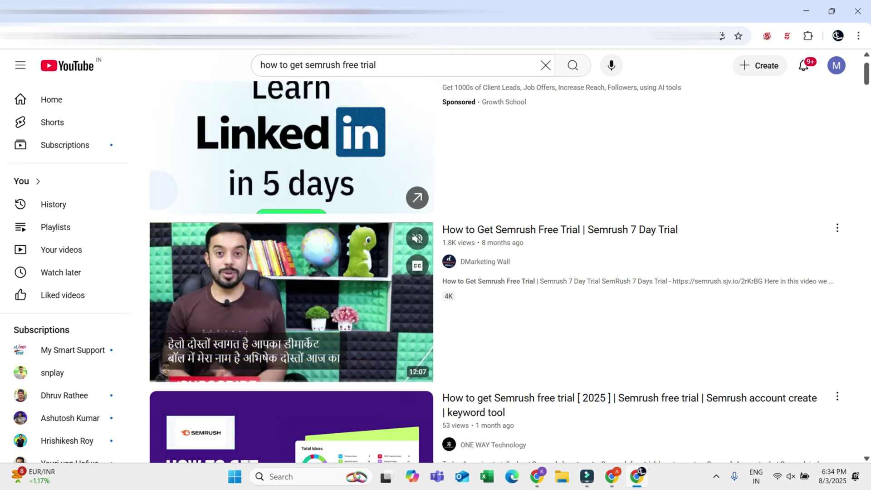
{"action": "scroll", "coordinate": [290, 141], "scroll_direction": "down", "scroll_amount": 2}
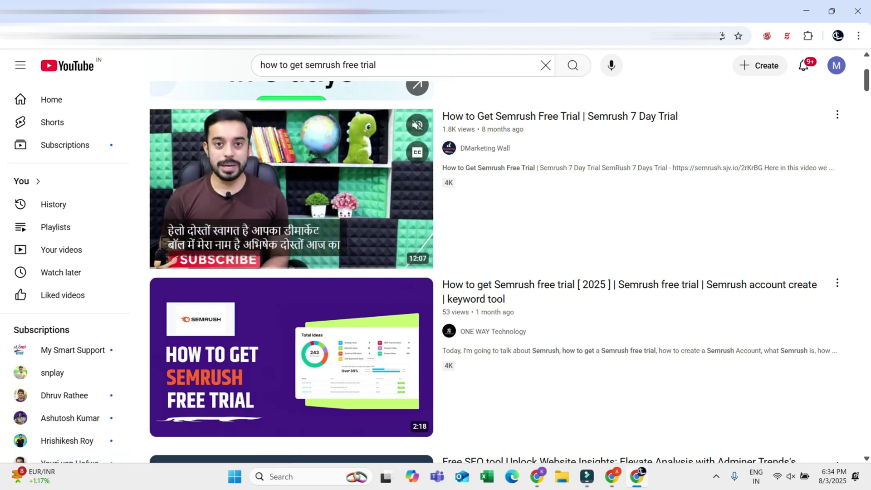
{"action": "left_click", "coordinate": [377, 65]}
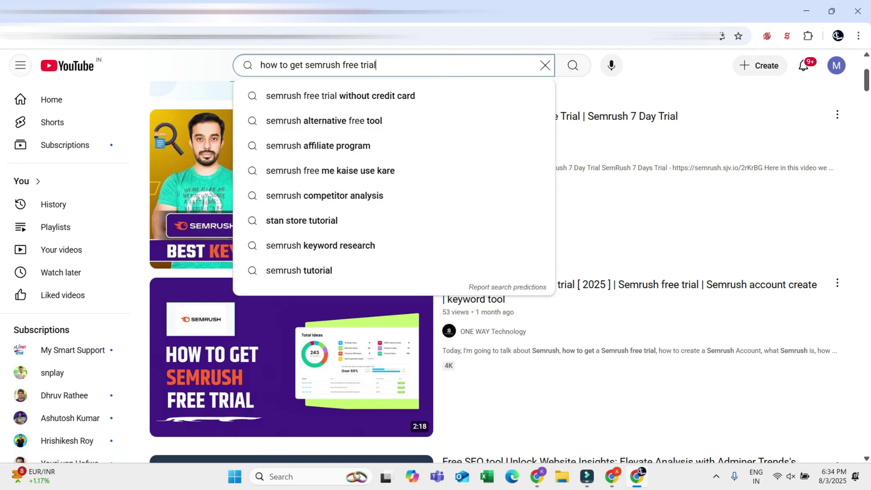
{"action": "left_click_drag", "start_coordinate": [377, 65], "coordinate": [260, 64]}
{"action": "key", "text": "Escape"}
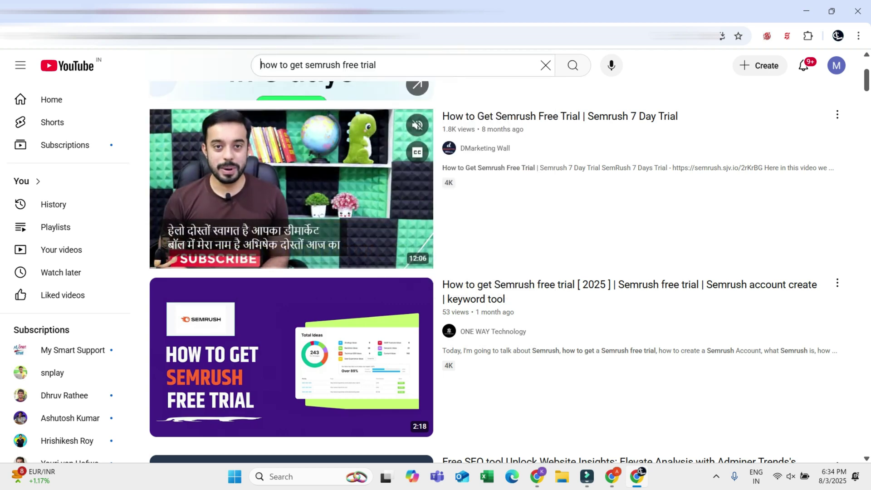
{"action": "scroll", "coordinate": [291, 227], "scroll_direction": "up", "scroll_amount": 2}
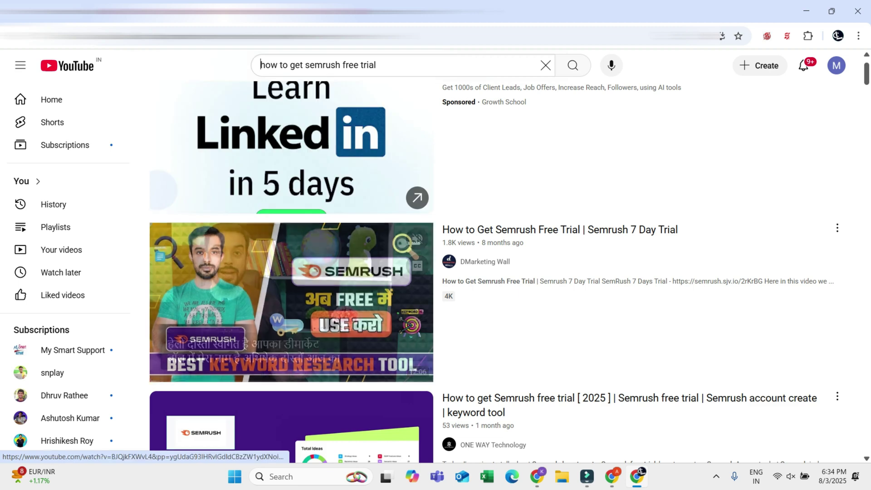
{"action": "mouse_move", "coordinate": [290, 300]}
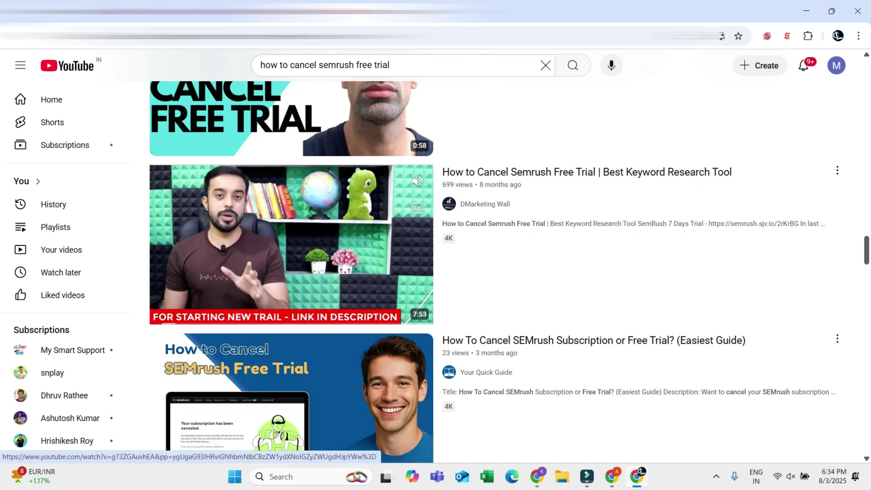
Highlight the YouTube query "how to cancel semrush free trial" while reviewing its video results
{"action": "left_click", "coordinate": [390, 65]}
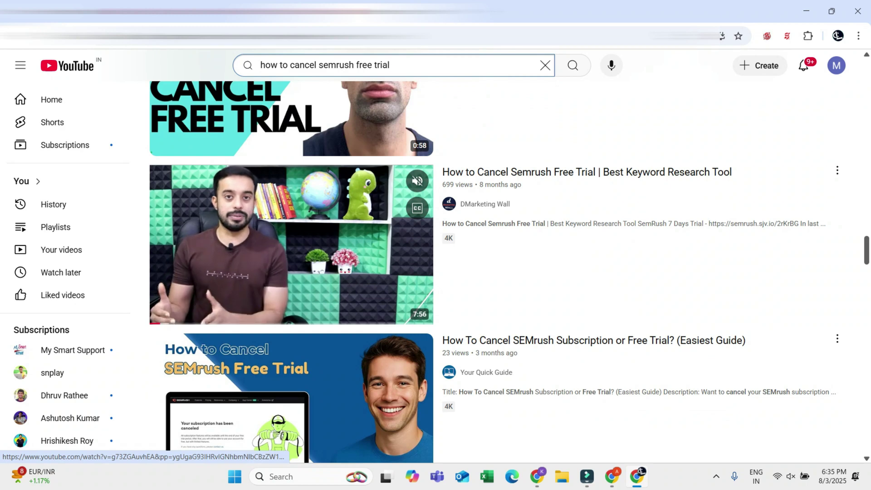
{"action": "key", "text": "ctrl+a"}
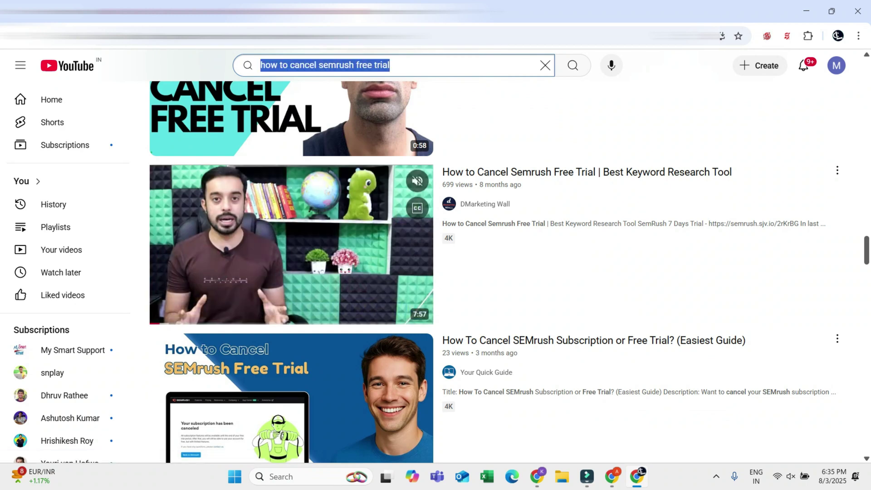
{"action": "key", "text": "Escape"}
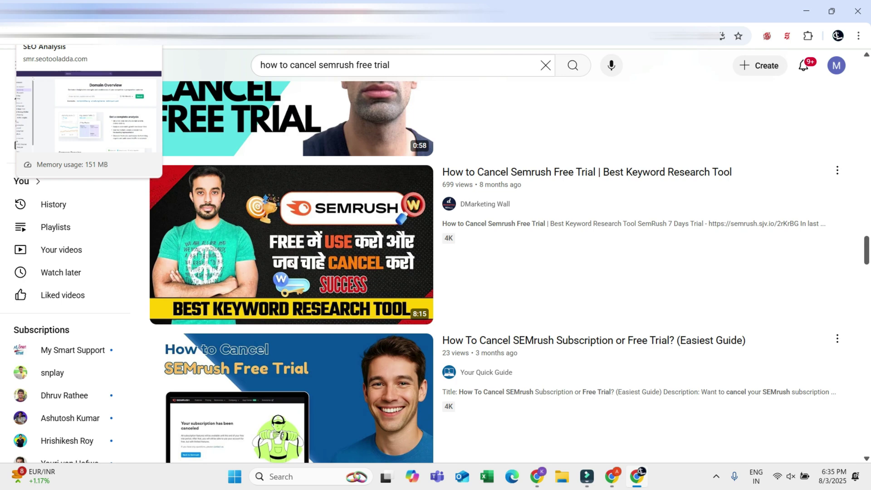
Return to the Semrush page and open the Keyword Magic Tool at its keyword entry form
{"action": "left_click", "coordinate": [204, 10]}
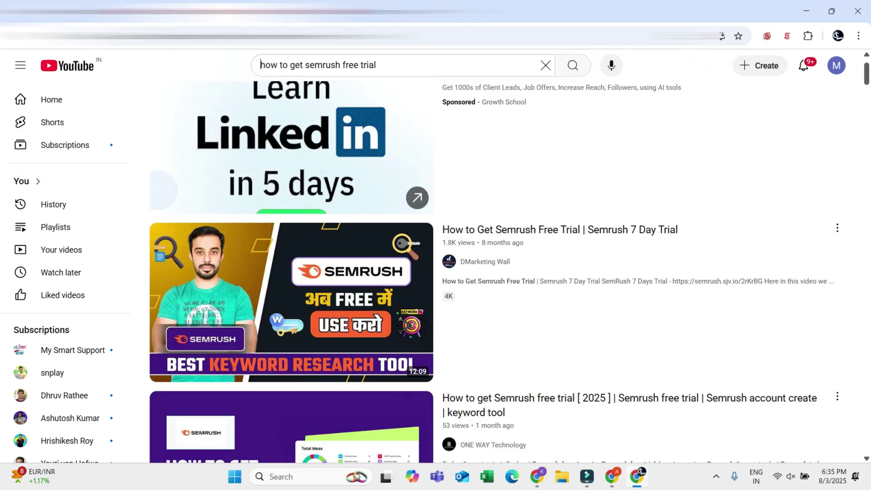
{"action": "key", "text": "ctrl+Tab"}
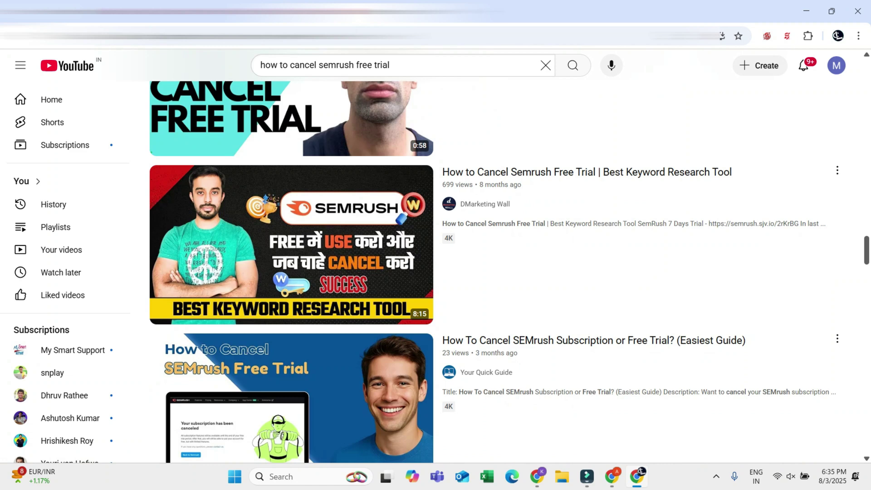
{"action": "key", "text": "ctrl+Tab"}
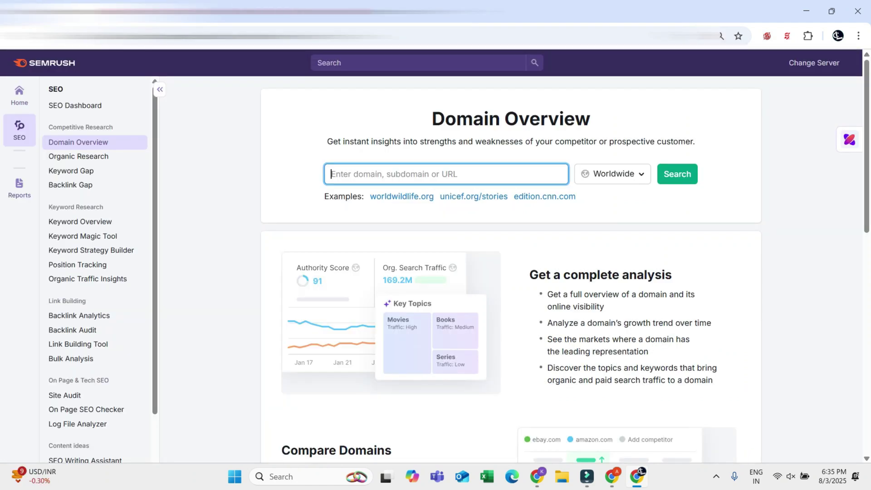
{"action": "left_click_drag", "start_coordinate": [432, 119], "coordinate": [590, 119]}
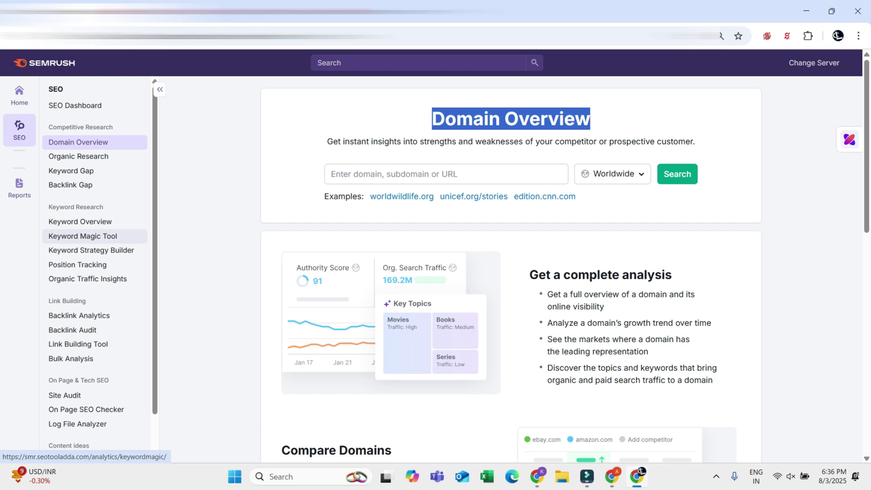
{"action": "left_click", "coordinate": [83, 236]}
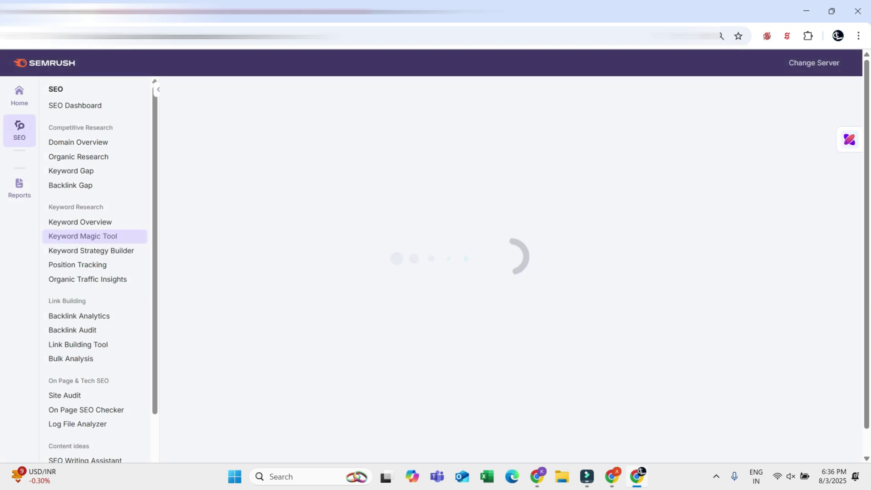
{"action": "scroll", "coordinate": [508, 272], "scroll_direction": "down", "scroll_amount": 2}
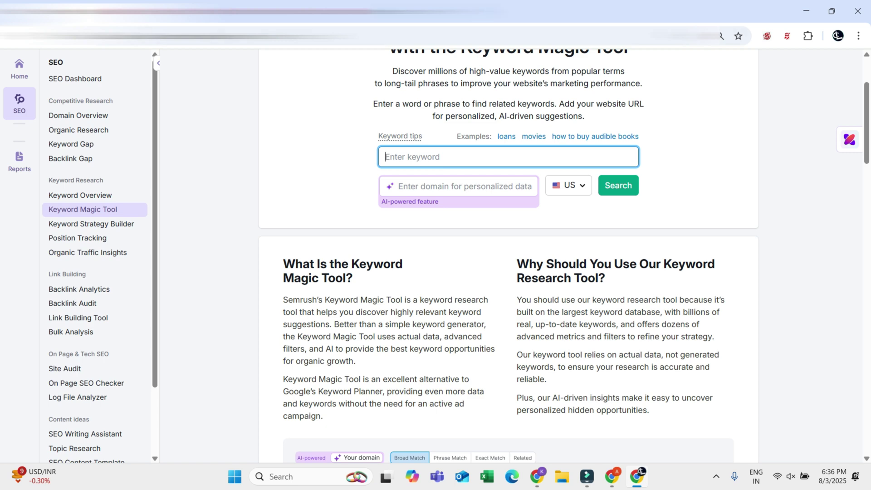
Open the Google home page in a new browser tab
{"action": "key", "text": "ctrl+t"}
{"action": "type", "text": "f"}
{"action": "key", "text": "BackSpace"}
{"action": "type", "text": "goo"}
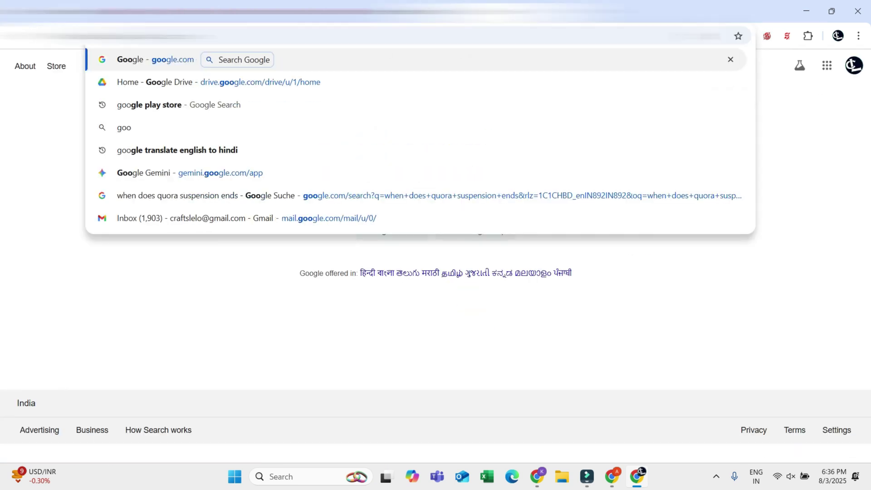
{"action": "key", "text": "Return"}
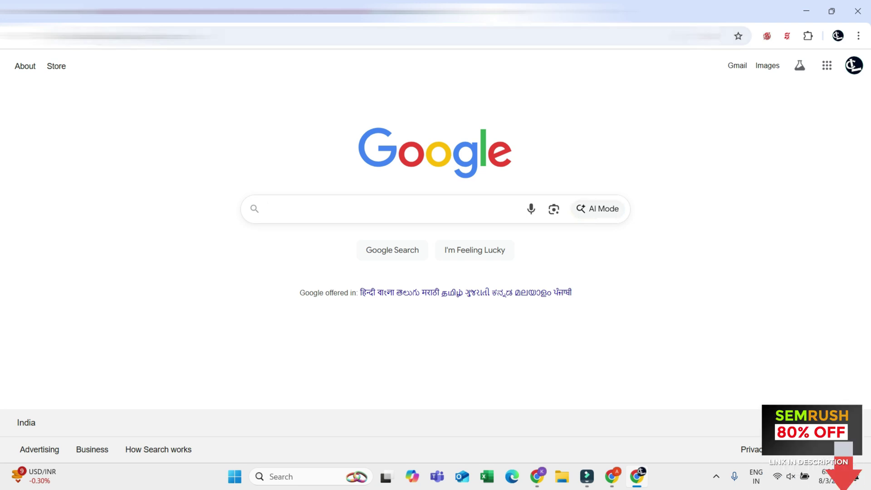
Search Google for "how to lose weight fast naturally and permanently"
{"action": "type", "text": "how to"}
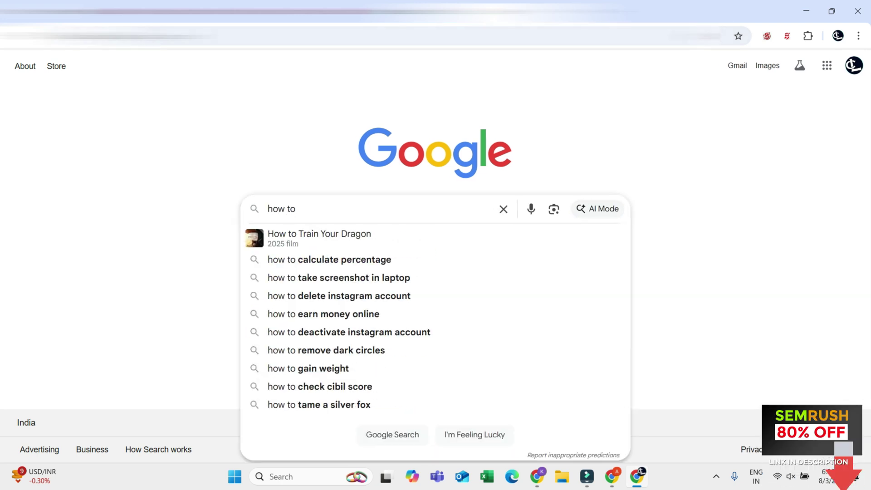
{"action": "type", "text": " lose w"}
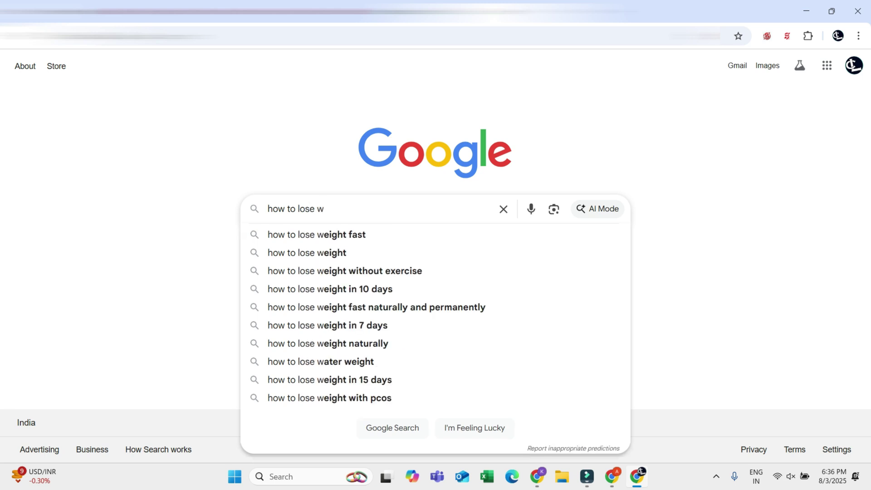
{"action": "type", "text": "eight"}
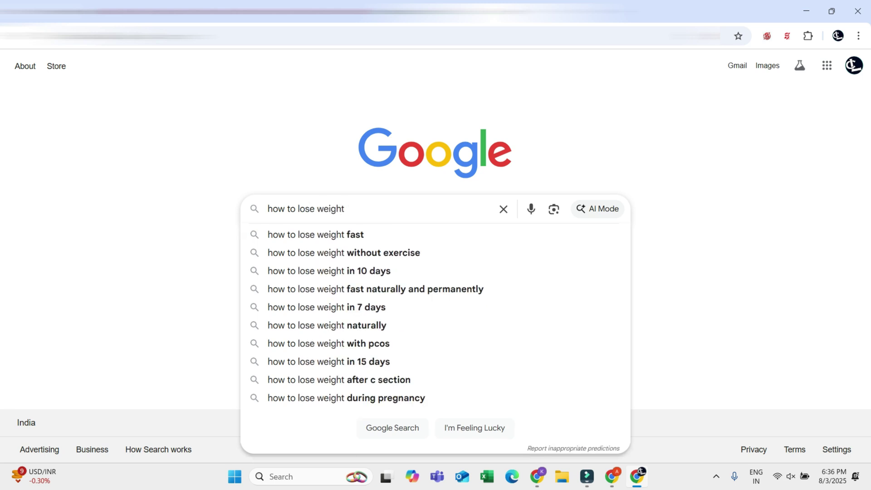
{"action": "type", "text": " fast"}
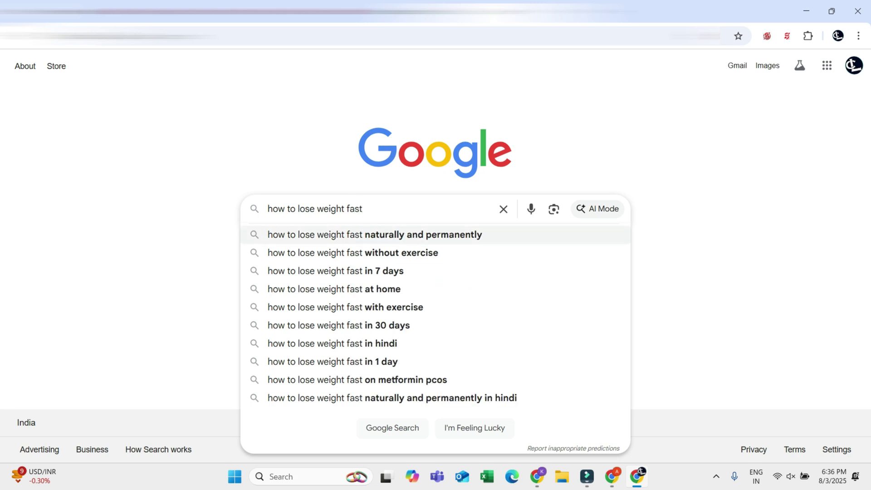
{"action": "left_click", "coordinate": [374, 235]}
Highlight the full Google query and the phrase "lose weight" within it to examine its keyword parts
{"action": "left_click", "coordinate": [322, 79]}
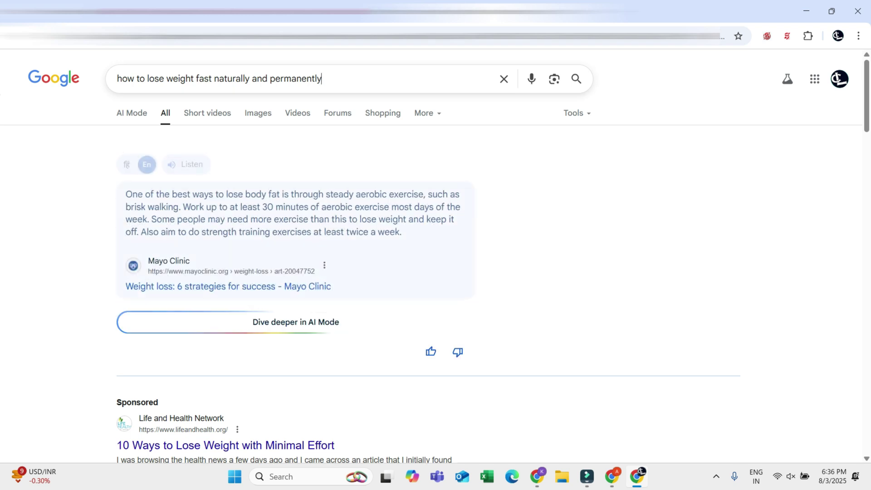
{"action": "key", "text": "ctrl+shift+Left"}
{"action": "key", "text": "ctrl+shift+Left"}
{"action": "key", "text": "ctrl+shift+Left"}
{"action": "key", "text": "ctrl+shift+Left"}
{"action": "key", "text": "ctrl+shift+Left"}
{"action": "key", "text": "ctrl+shift+Left"}
{"action": "key", "text": "ctrl+shift+Left"}
{"action": "key", "text": "ctrl+shift+Left"}
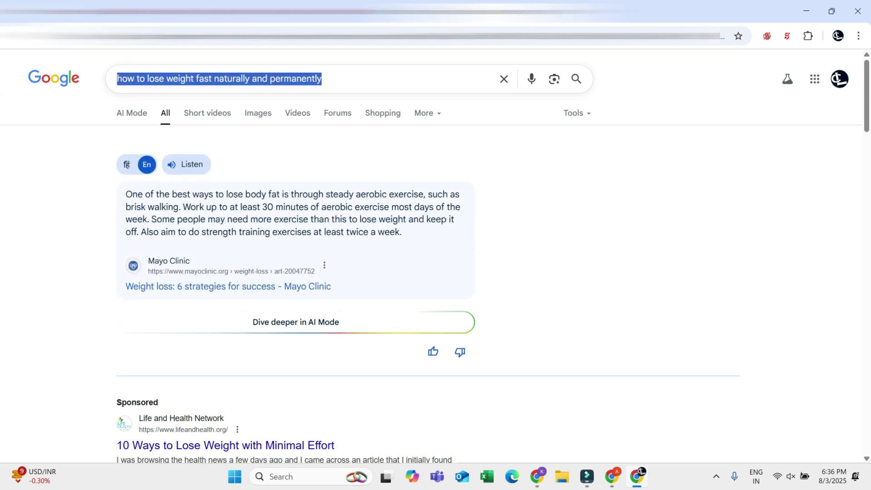
{"action": "left_click", "coordinate": [321, 78]}
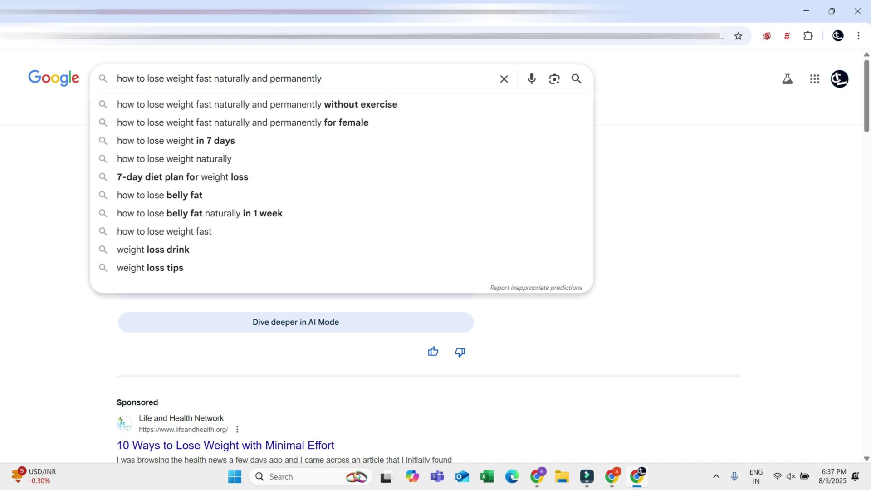
{"action": "left_click_drag", "start_coordinate": [148, 78], "coordinate": [194, 79]}
{"action": "left_click", "coordinate": [147, 78]}
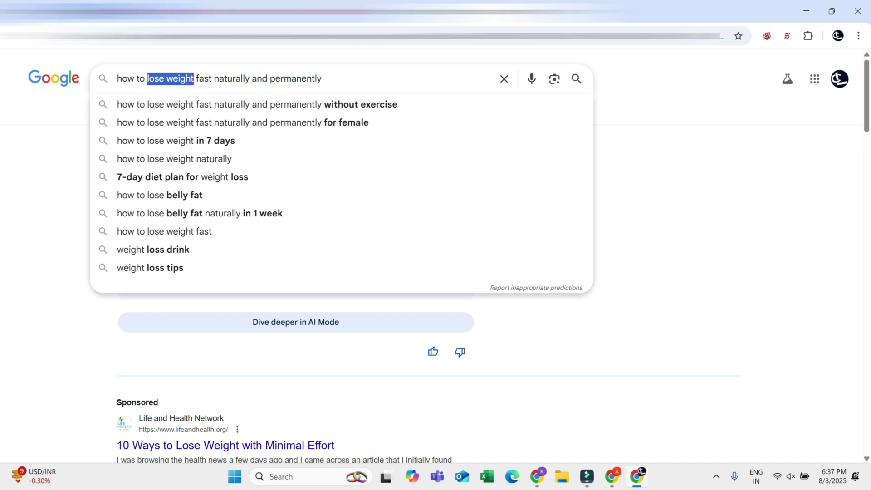
Shorten the Google query to the seed keyword "lose weight" by removing the words before and after it
{"action": "left_click", "coordinate": [197, 78]}
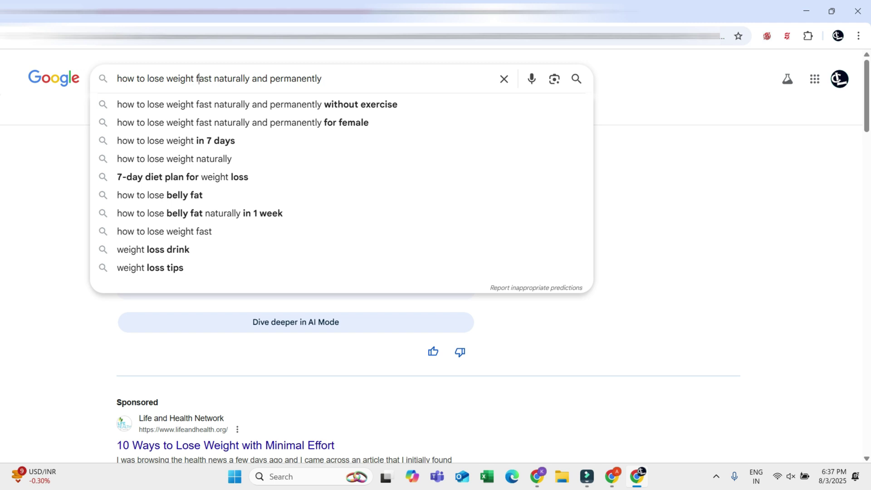
{"action": "left_click_drag", "start_coordinate": [322, 79], "coordinate": [194, 79]}
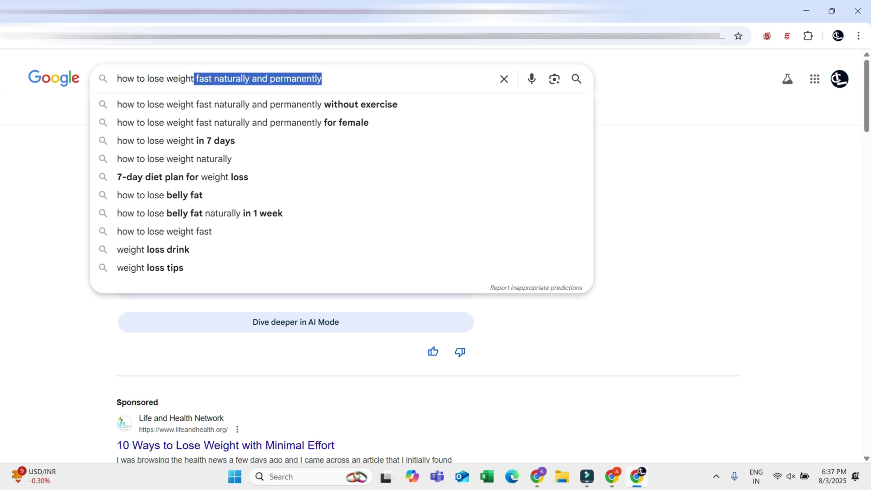
{"action": "key", "text": "BackSpace"}
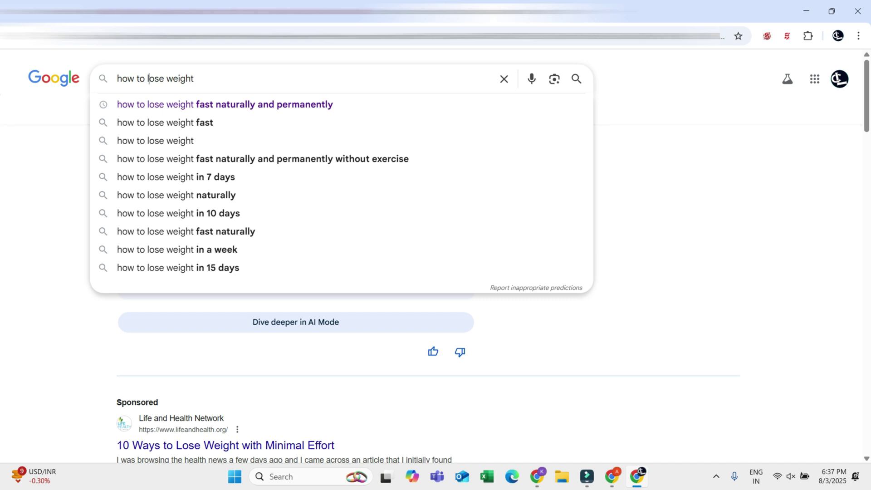
{"action": "left_click_drag", "start_coordinate": [148, 79], "coordinate": [117, 79]}
{"action": "key", "text": "BackSpace"}
{"action": "key", "text": "Return"}
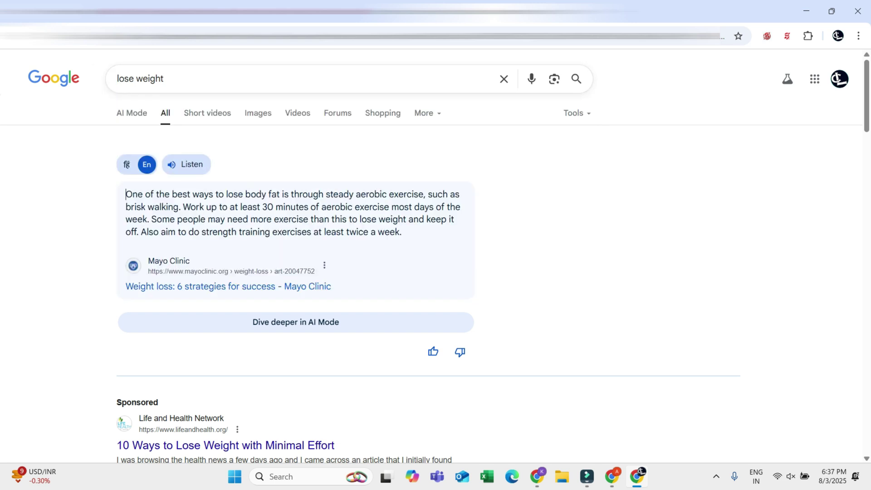
Highlight the keyword "lose weight" in the Google search box and view its search suggestions
{"action": "left_click", "coordinate": [117, 79]}
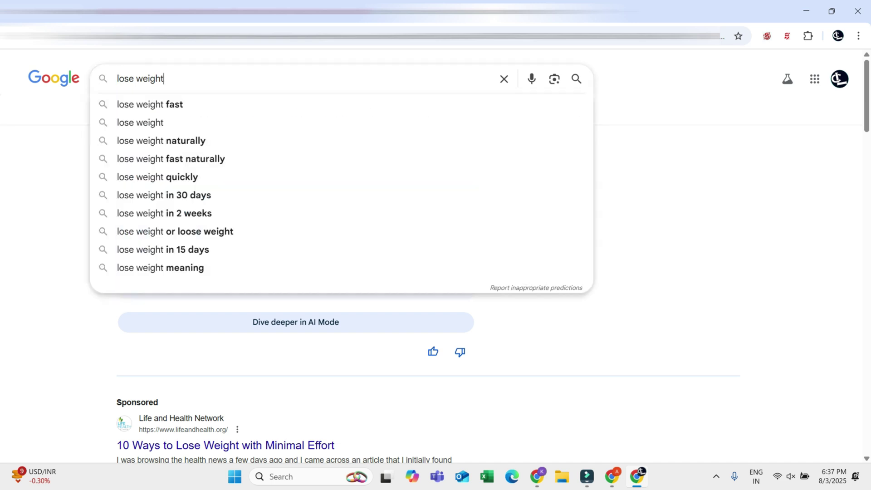
{"action": "key", "text": "Escape"}
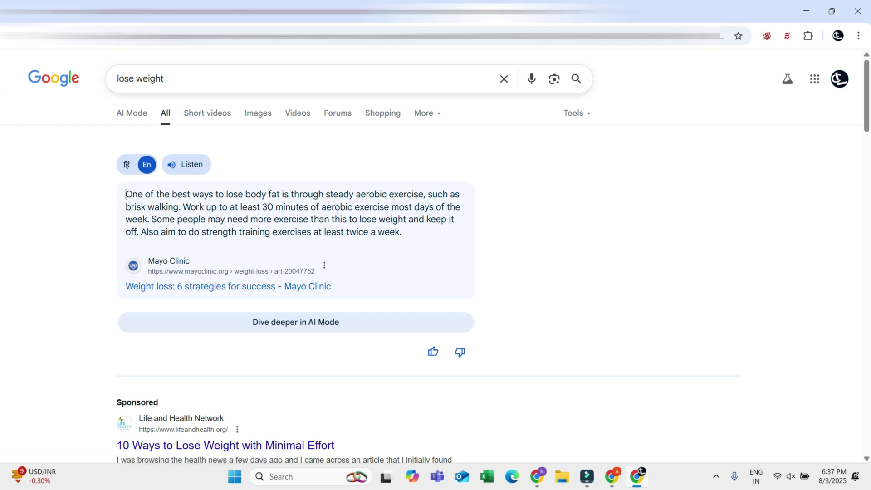
{"action": "left_click", "coordinate": [136, 79]}
{"action": "key", "text": "Escape"}
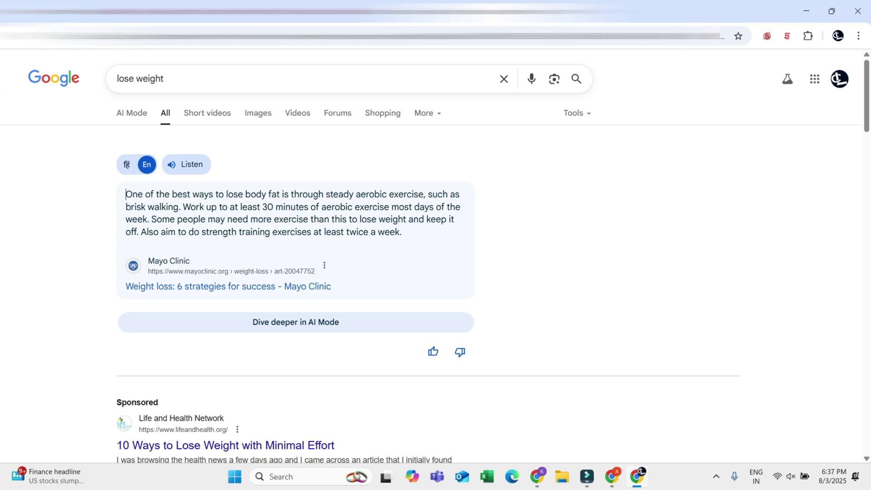
{"action": "key", "text": "Escape"}
{"action": "key", "text": "shift+Left"}
{"action": "key", "text": "shift+Left"}
{"action": "key", "text": "shift+Left"}
{"action": "key", "text": "shift+Left"}
{"action": "key", "text": "shift+Home"}
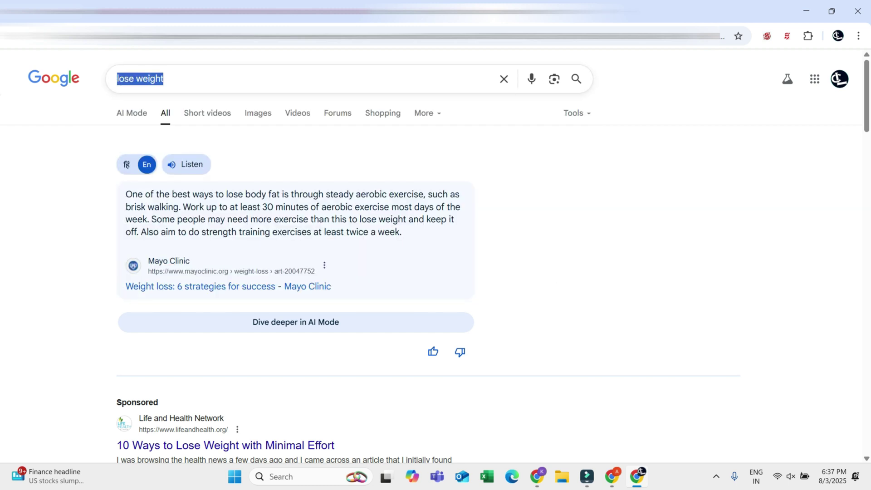
{"action": "key", "text": "End"}
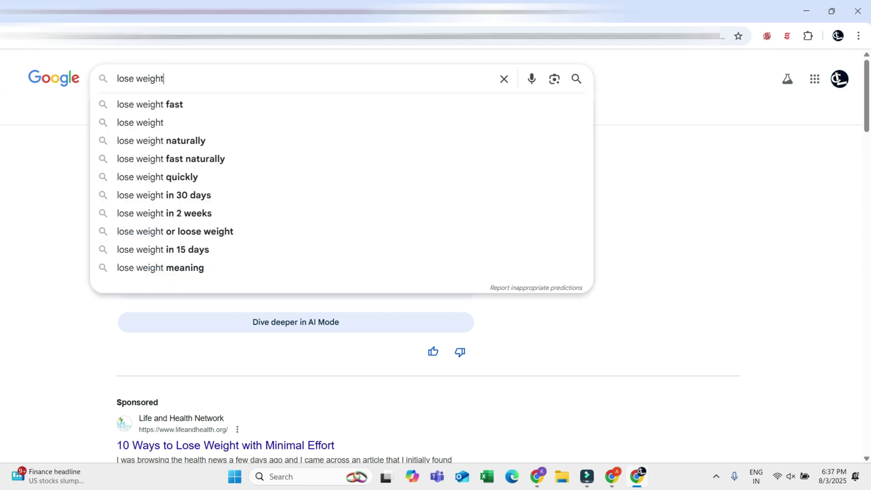
Highlight "lose weight" in the Google search box and compare it with the empty keyword field of Semrush's Keyword Magic Tool
{"action": "key", "text": "shift+Home"}
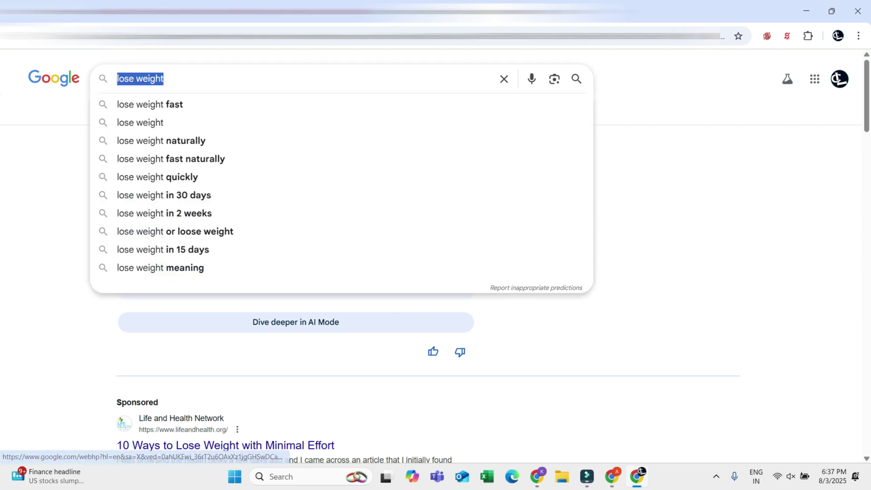
{"action": "key", "text": "ctrl+Tab"}
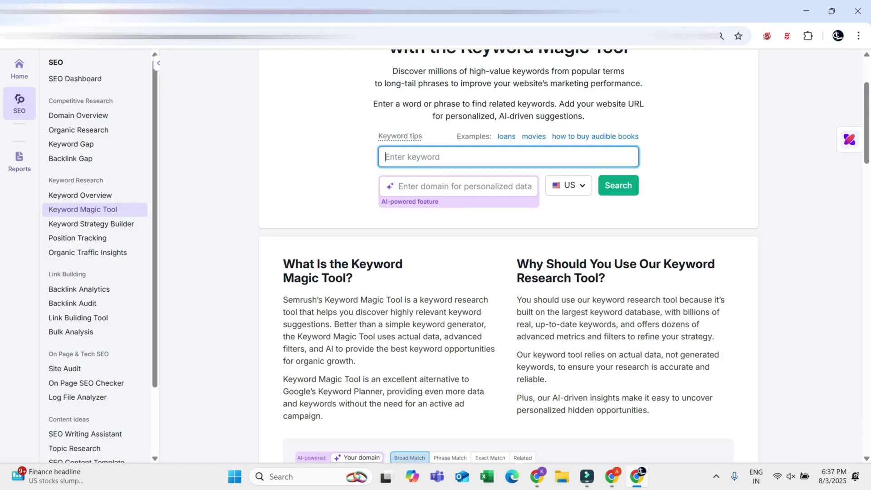
{"action": "key", "text": "ctrl+shift+Tab"}
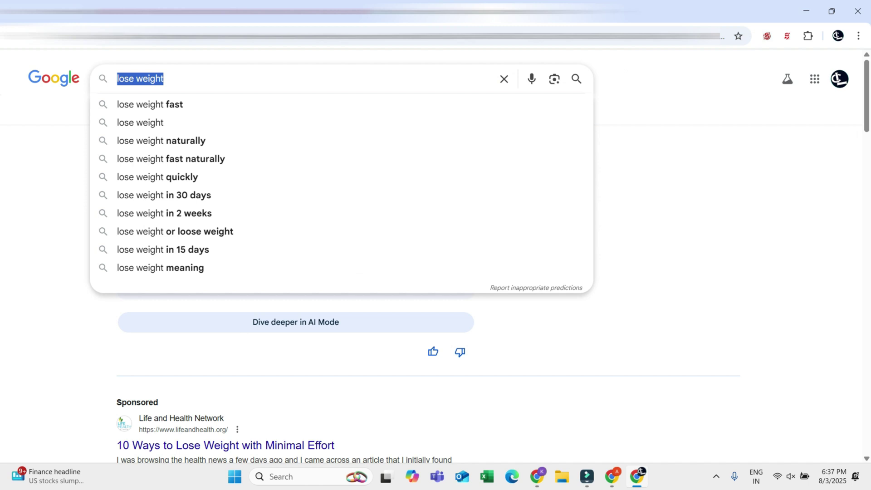
{"action": "key", "text": "Escape"}
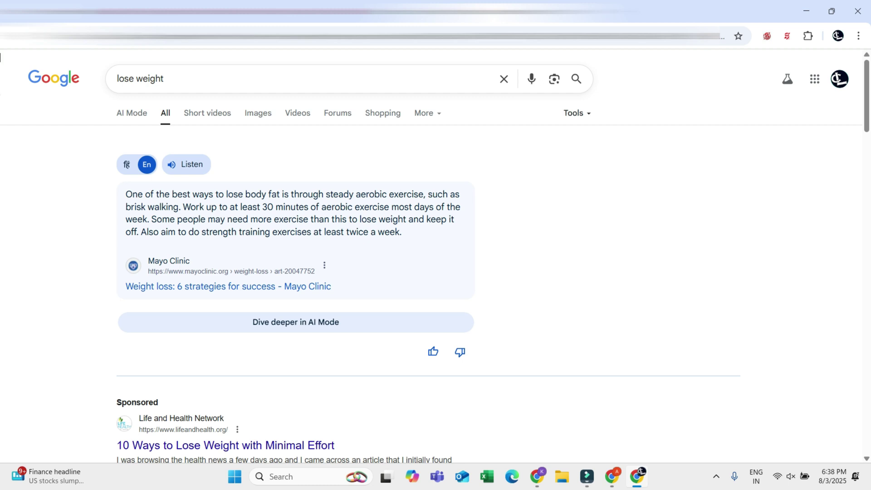
Replace the Google query with the example seed keyword "loans", followed by the example "ai"
{"action": "key", "text": "ctrl+a"}
{"action": "type", "text": "loans"}
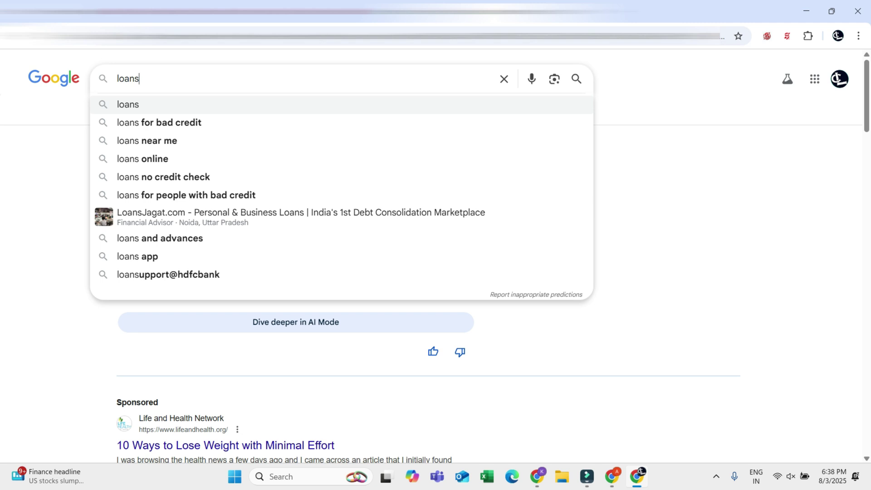
{"action": "key", "text": "ctrl+a"}
{"action": "key", "text": "BackSpace"}
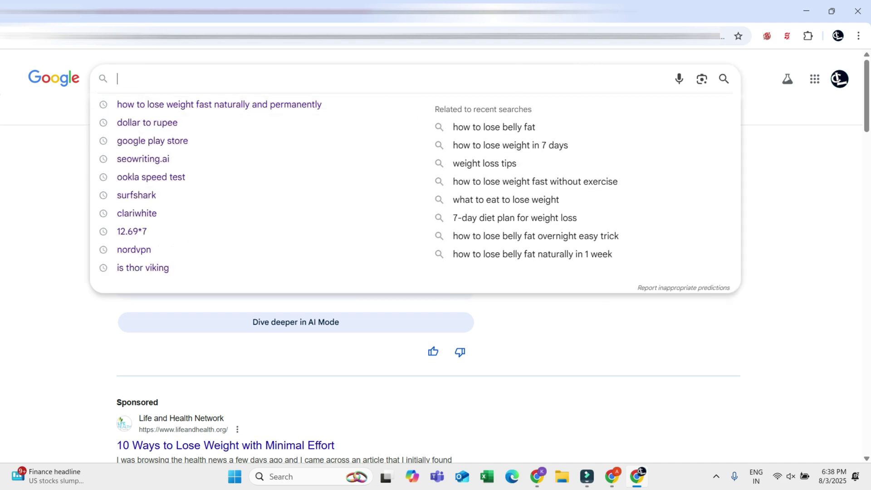
{"action": "type", "text": "ai"}
{"action": "key", "text": "Return"}
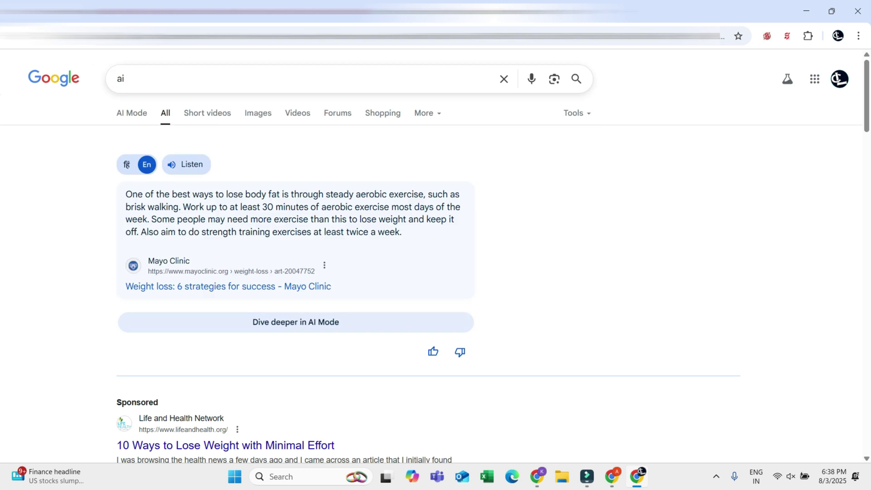
Enter "burn" as another example keyword in the Google search box and clear it again
{"action": "key", "text": "ctrl+a"}
{"action": "type", "text": "burf"}
{"action": "key", "text": "BackSpace"}
{"action": "type", "text": "n"}
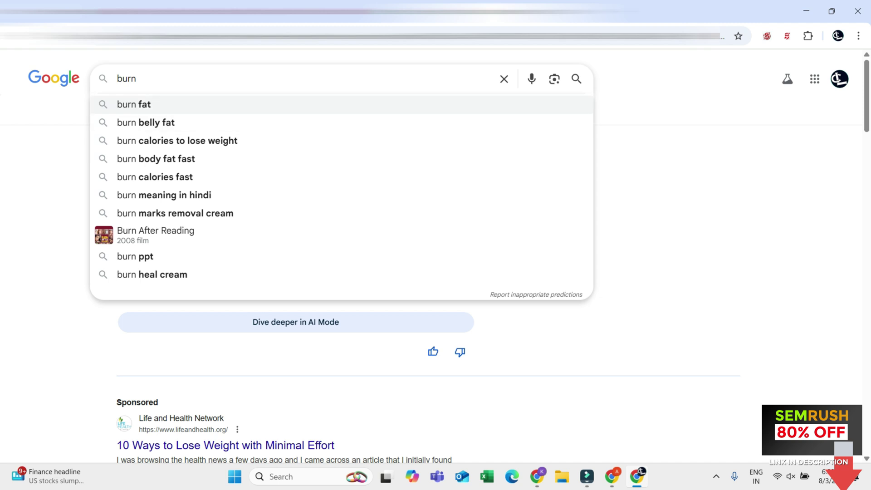
{"action": "key", "text": "BackSpace"}
{"action": "key", "text": "BackSpace"}
{"action": "key", "text": "BackSpace"}
{"action": "key", "text": "BackSpace"}
{"action": "key", "text": "BackSpace"}
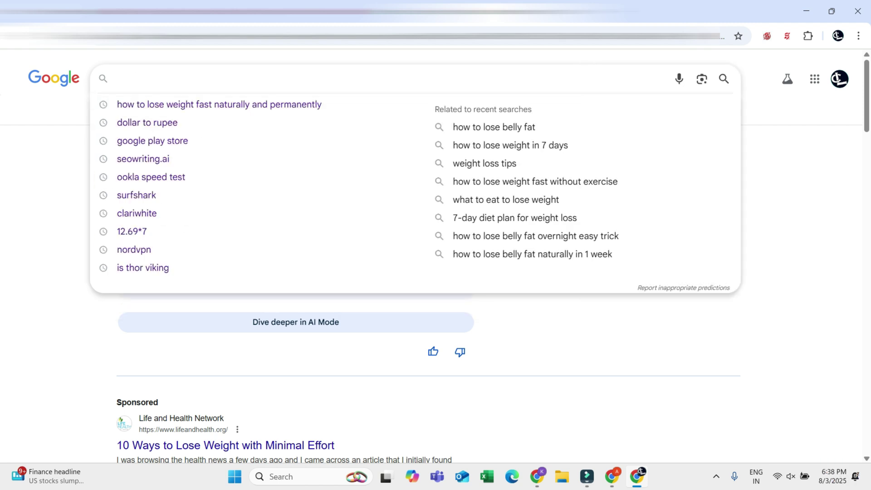
Enter "lose weight" in the Google search box and copy it into the keyword field of Semrush's Keyword Magic Tool
{"action": "type", "text": "lose weight"}
{"action": "key", "text": "ctrl+a"}
{"action": "key", "text": "ctrl+c"}
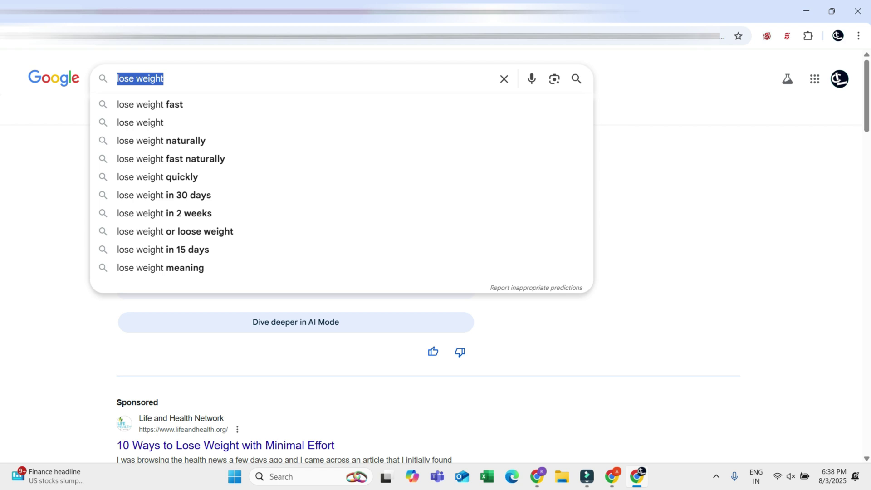
{"action": "key", "text": "ctrl+Tab"}
{"action": "key", "text": "ctrl+v"}
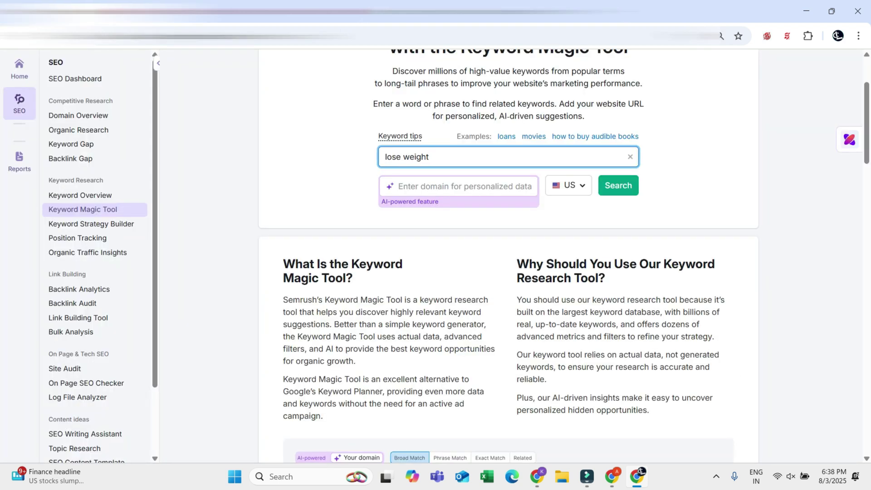
Set the Keyword Magic Tool's country to India and run the search for "lose weight"
{"action": "left_click", "coordinate": [568, 185]}
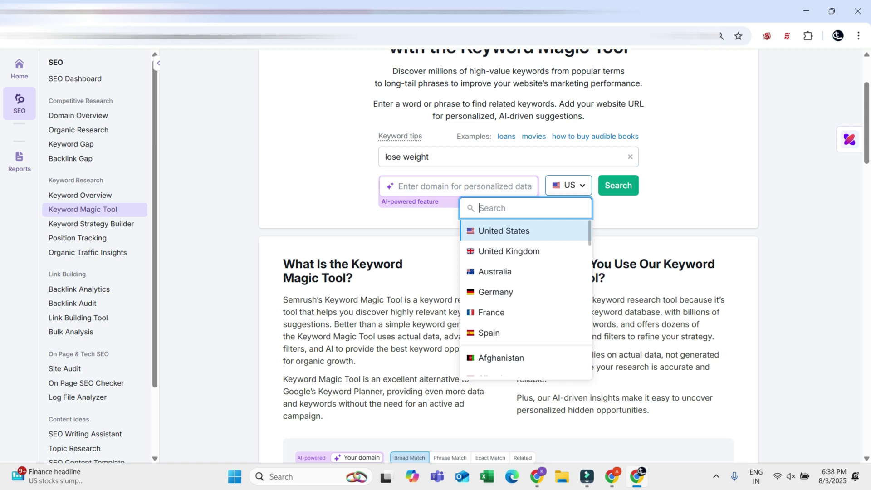
{"action": "left_click_drag", "start_coordinate": [429, 157], "coordinate": [384, 157]}
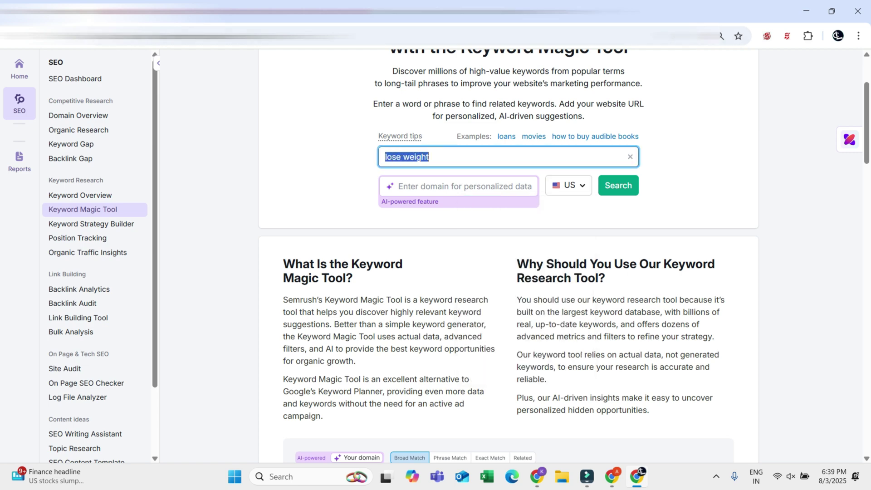
{"action": "key", "text": "Tab"}
{"action": "key", "text": "Tab"}
{"action": "key", "text": "Return"}
{"action": "key", "text": "ctrl+Tab"}
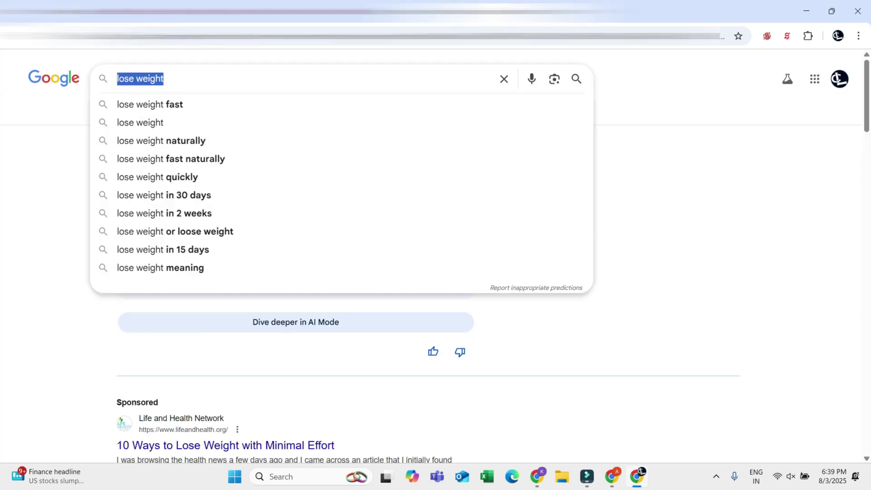
{"action": "key", "text": "End"}
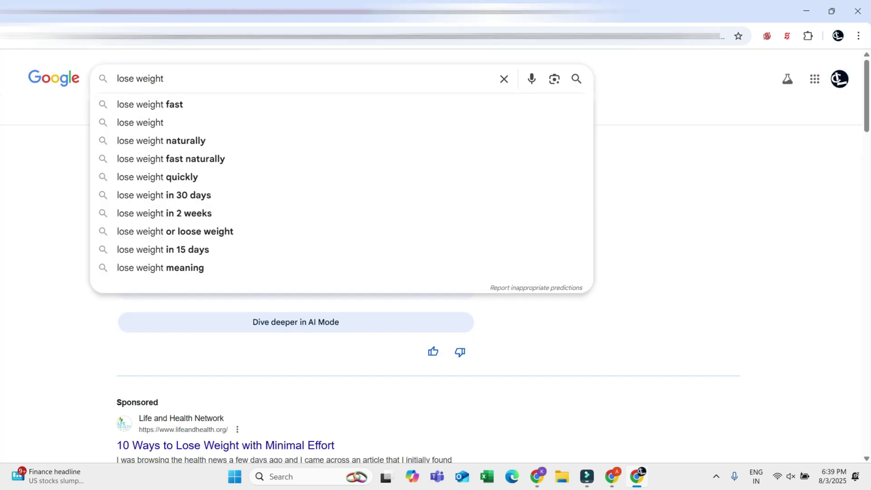
{"action": "key", "text": "ctrl+shift+Tab"}
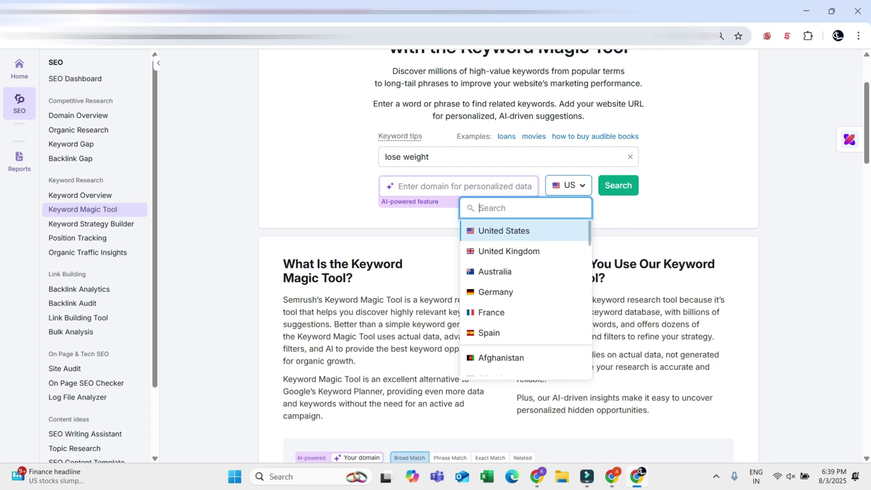
{"action": "type", "text": "india"}
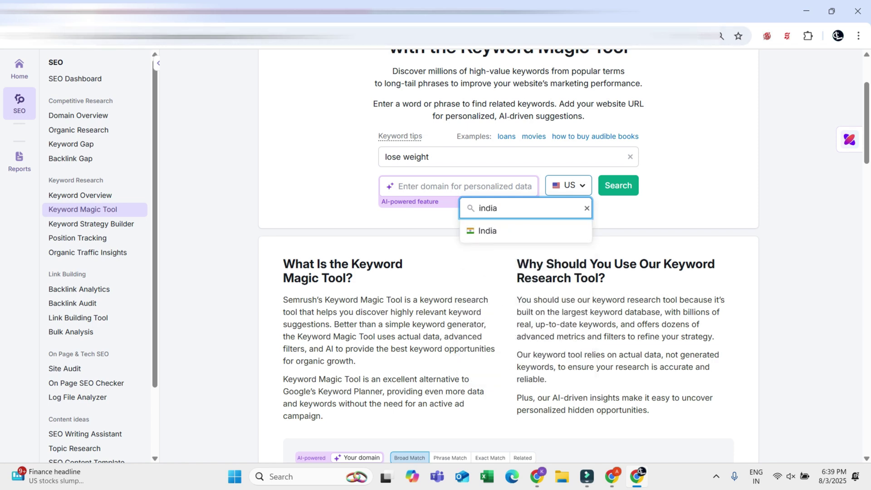
{"action": "key", "text": "Return"}
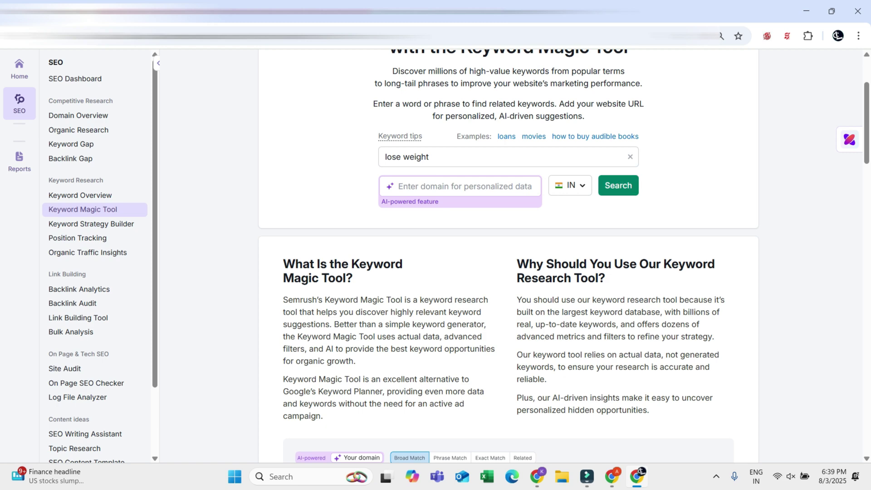
{"action": "key", "text": "Return"}
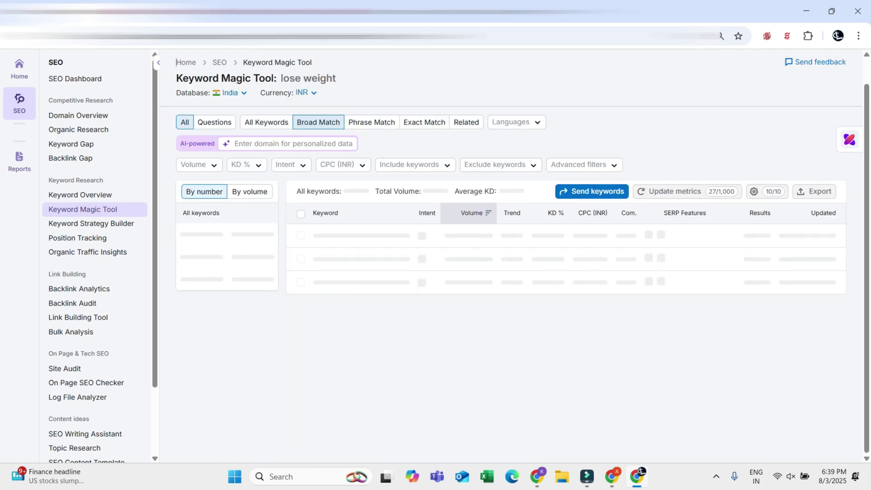
Switch to Google and expand the query to the suggested search "how to lose weight fast naturally and permanently"
{"action": "key", "text": "ctrl+Tab"}
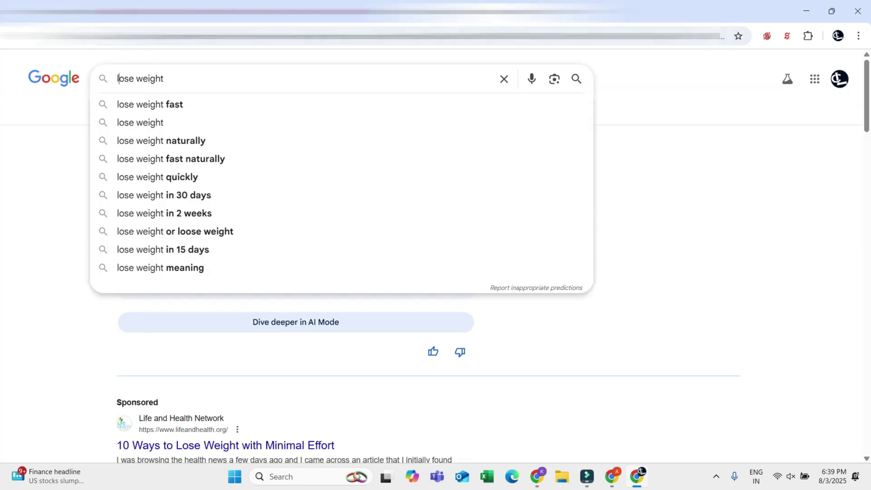
{"action": "type", "text": "how "}
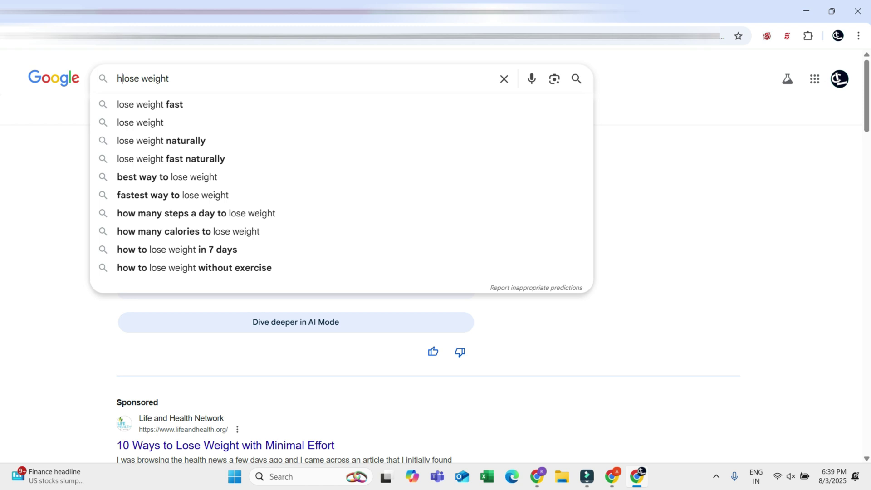
{"action": "type", "text": "to"}
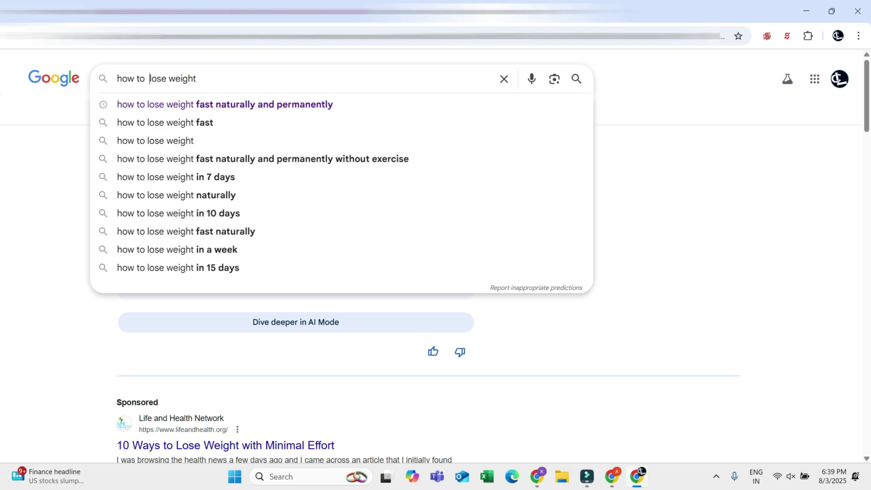
{"action": "left_click", "coordinate": [224, 105]}
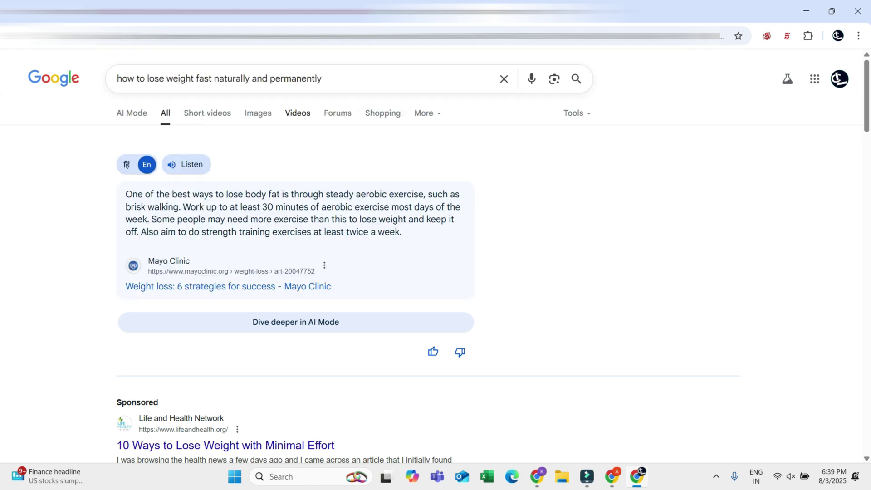
Highlight and copy the full Google query and compare it with the keyword list in Semrush's Keyword Magic Tool
{"action": "left_click_drag", "start_coordinate": [316, 79], "coordinate": [68, 79]}
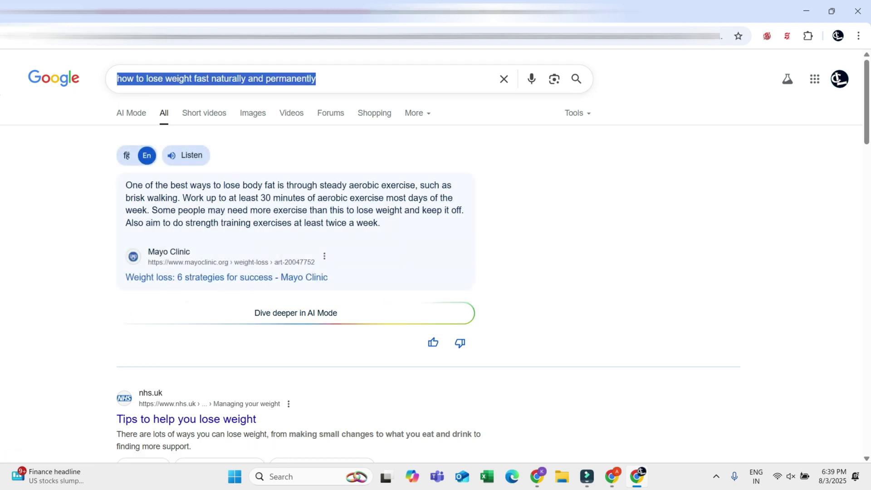
{"action": "key", "text": "ctrl+c"}
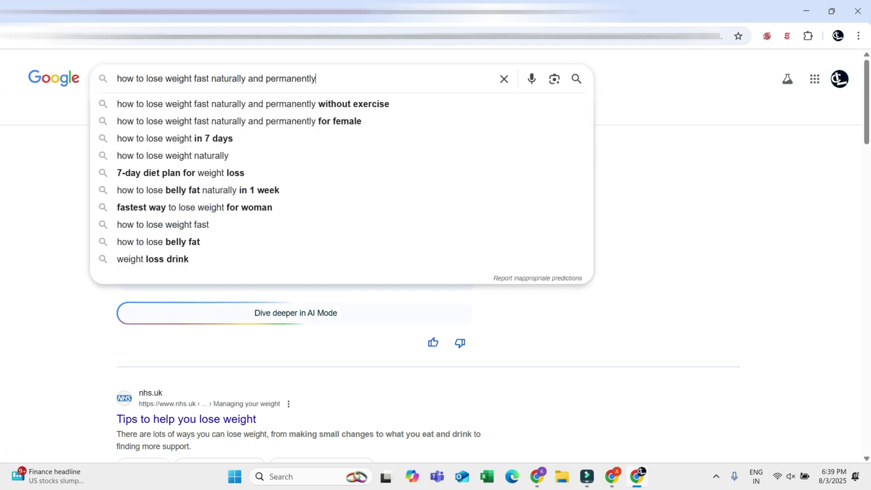
{"action": "key", "text": "ctrl+Tab"}
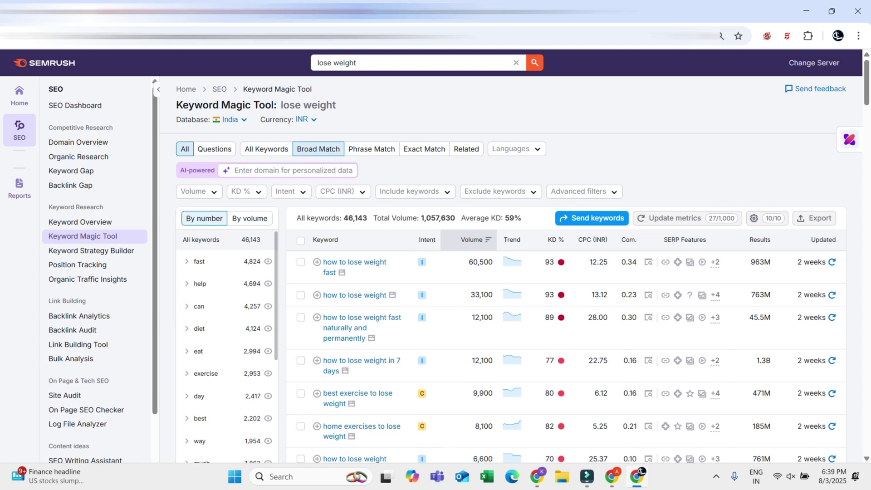
{"action": "key", "text": "ctrl+shift+Tab"}
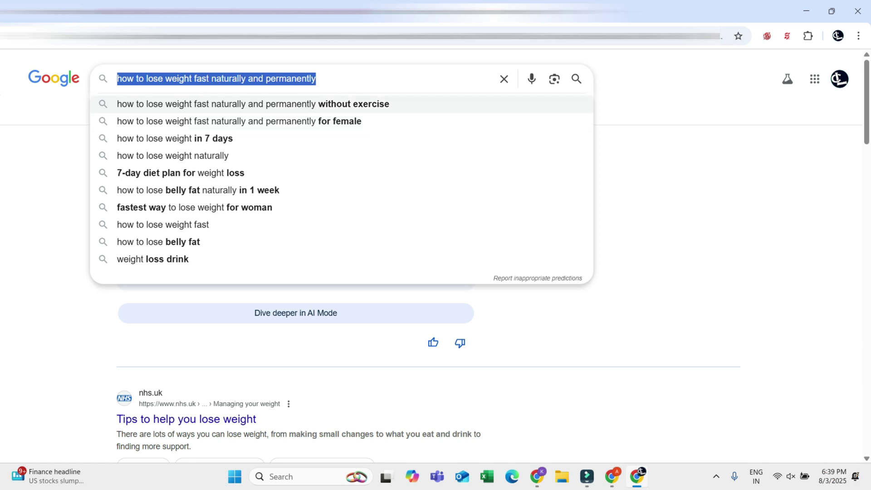
{"action": "left_click", "coordinate": [316, 78]}
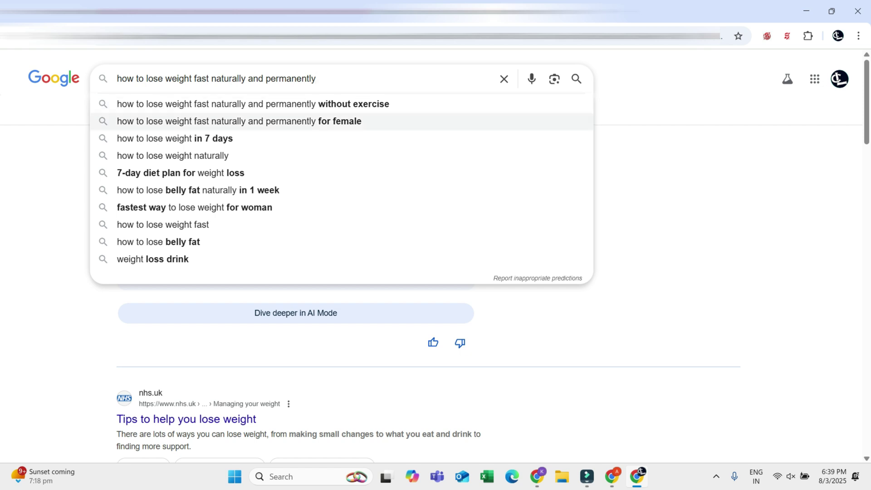
Switch to Semrush and examine the total keyword count, the average KD and the KD of the listed "lose weight" keywords
{"action": "key", "text": "ctrl+Tab"}
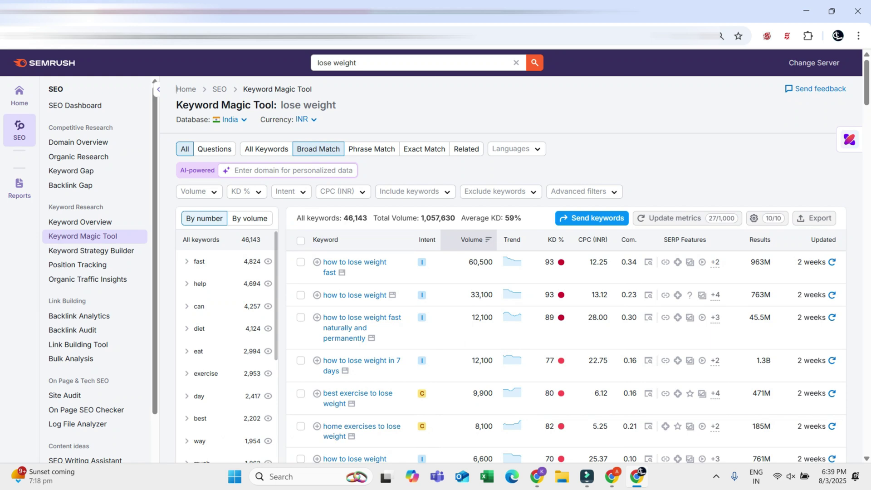
{"action": "left_click_drag", "start_coordinate": [343, 218], "coordinate": [367, 219]}
{"action": "left_click_drag", "start_coordinate": [505, 218], "coordinate": [513, 218]}
{"action": "left_click", "coordinate": [521, 218]}
{"action": "left_click_drag", "start_coordinate": [504, 218], "coordinate": [522, 218]}
{"action": "left_click", "coordinate": [521, 219]}
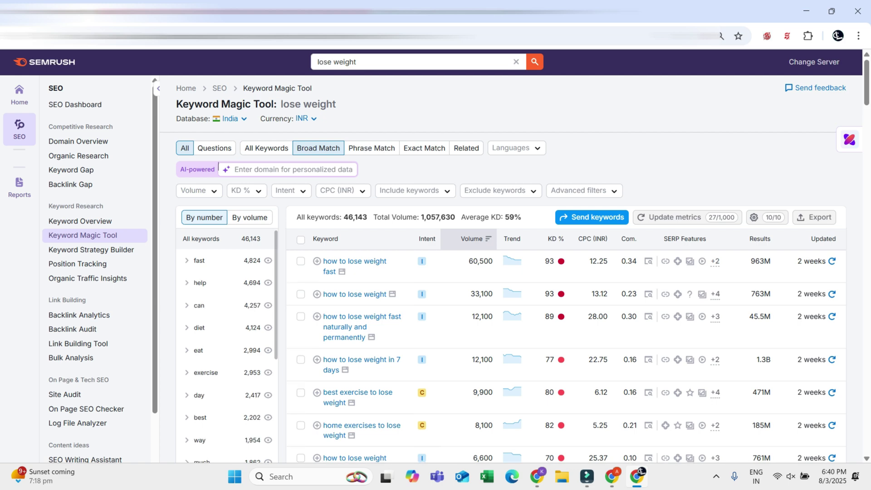
{"action": "scroll", "coordinate": [521, 199], "scroll_direction": "down", "scroll_amount": 3}
{"action": "scroll", "coordinate": [521, 227], "scroll_direction": "up", "scroll_amount": 2}
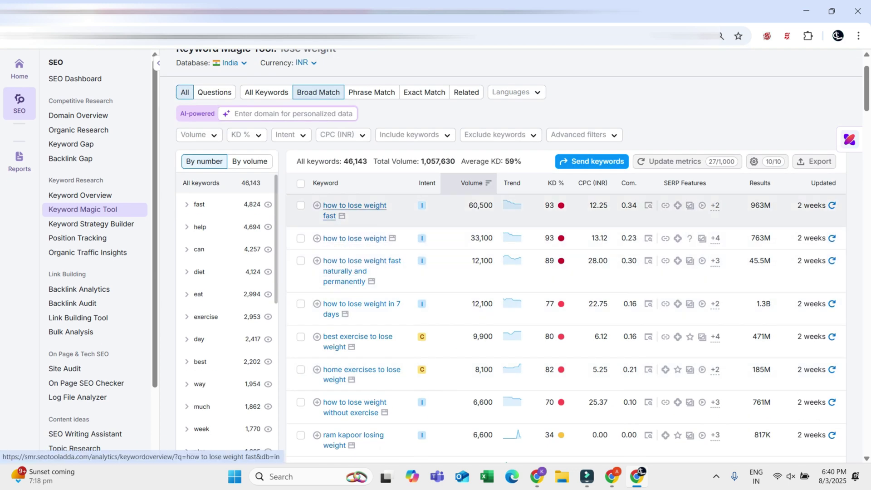
{"action": "mouse_move", "coordinate": [550, 205]}
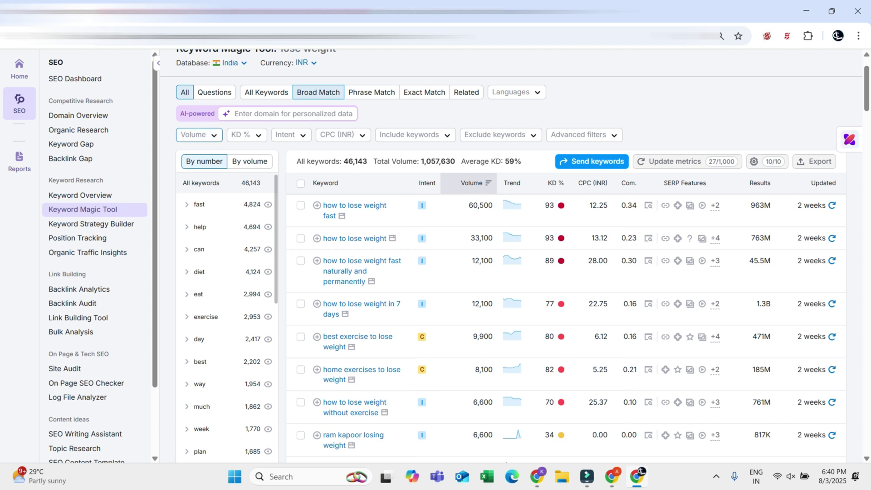
Filter the keywords by a custom volume range starting from 100 and highlight the filtered keyword count
{"action": "left_click", "coordinate": [198, 135]}
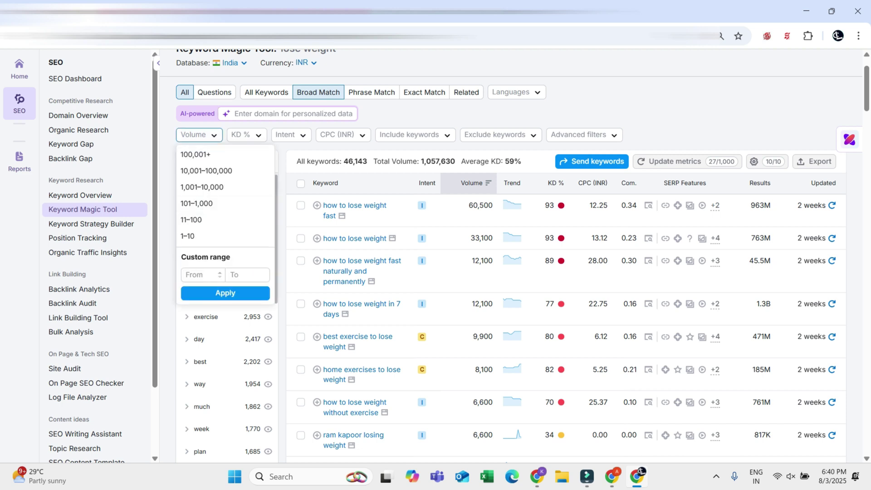
{"action": "left_click", "coordinate": [200, 274]}
{"action": "type", "text": "200"}
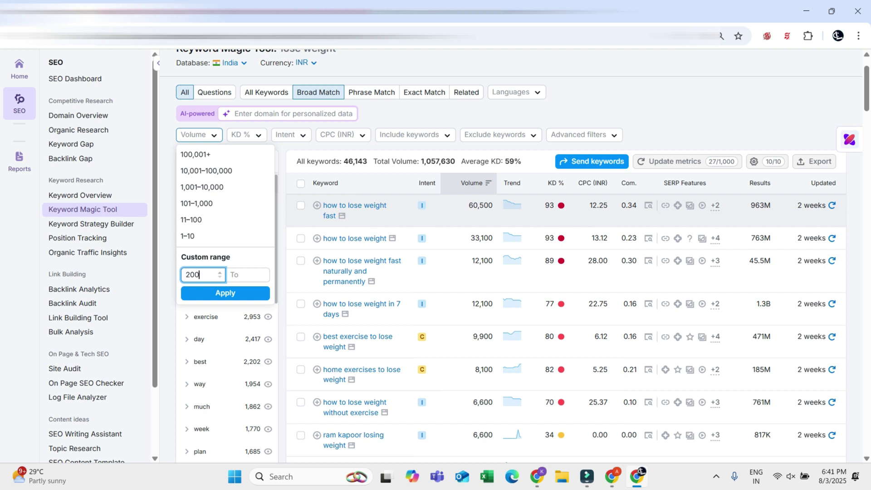
{"action": "key", "text": "ctrl+a"}
{"action": "type", "text": "100"}
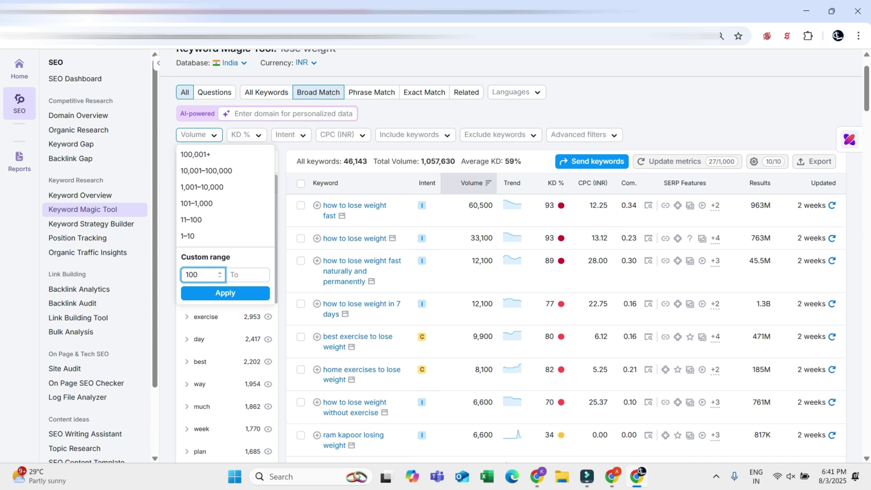
{"action": "left_click", "coordinate": [225, 293]}
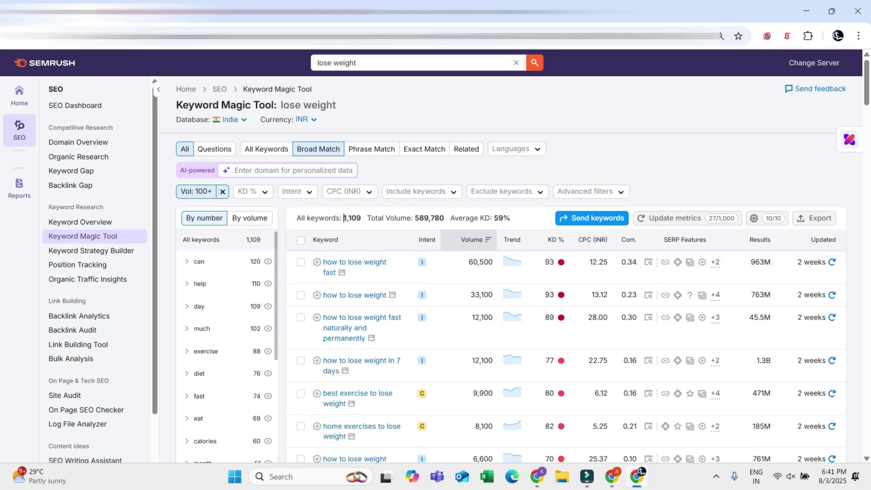
{"action": "left_click_drag", "start_coordinate": [343, 218], "coordinate": [362, 218]}
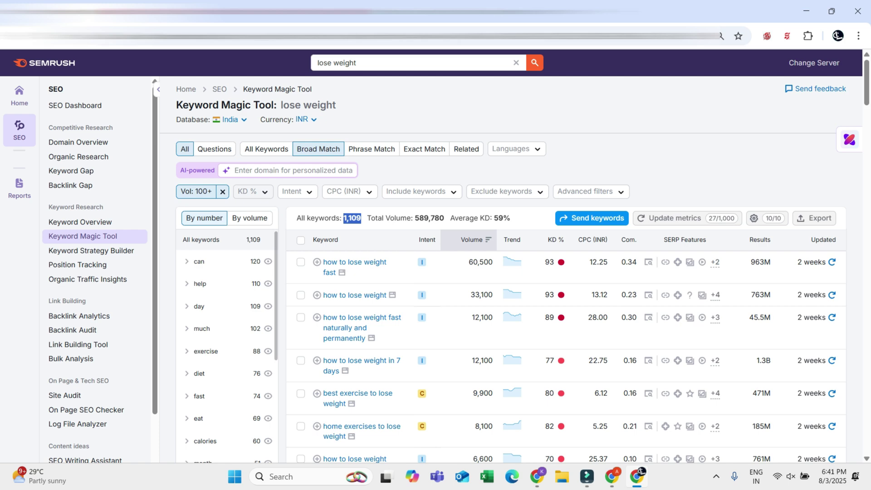
Filter the keywords by a custom KD range with an upper limit of 29%
{"action": "left_click", "coordinate": [253, 191]}
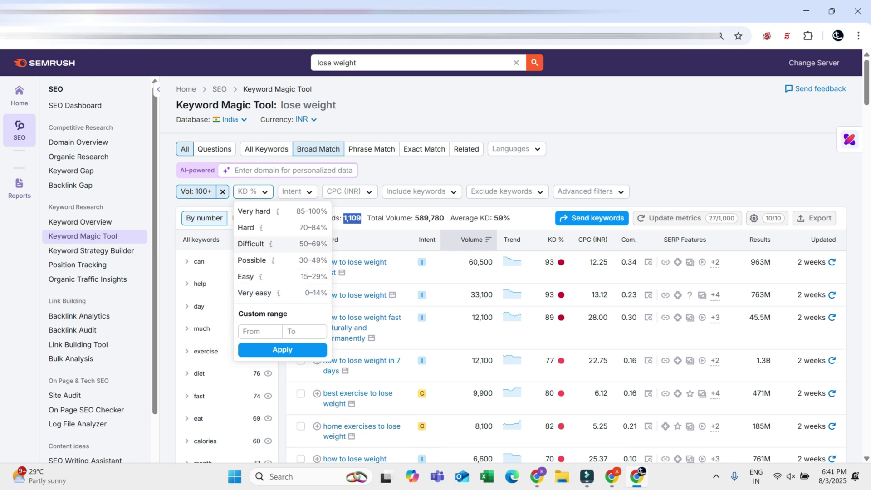
{"action": "left_click", "coordinate": [290, 332]}
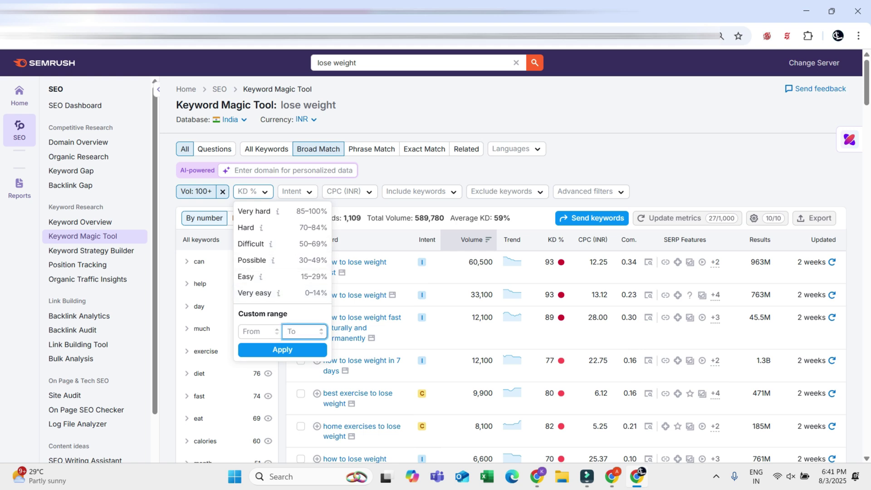
{"action": "type", "text": "25"}
{"action": "key", "text": "BackSpace"}
{"action": "type", "text": "9"}
{"action": "key", "text": "Return"}
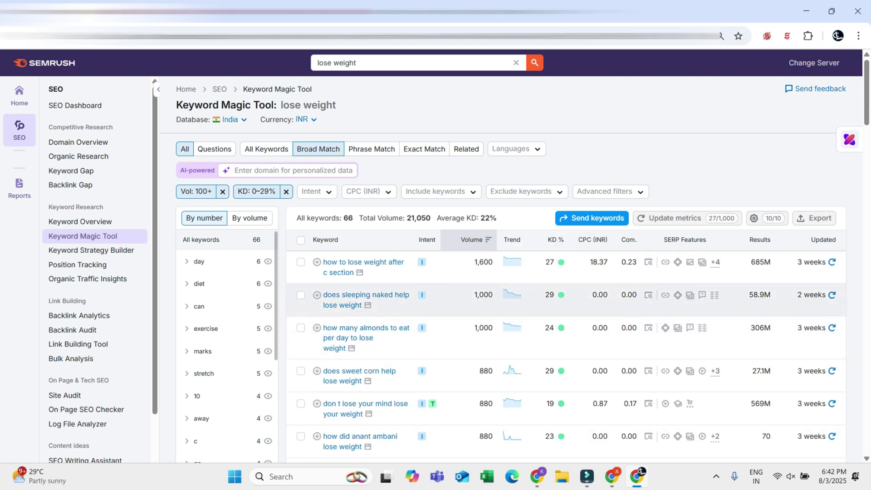
Examine the volume and KD of the filtered keywords, highlighting the volume of "how much weight can i lose with udvartana"
{"action": "scroll", "coordinate": [689, 263], "scroll_direction": "down", "scroll_amount": 4}
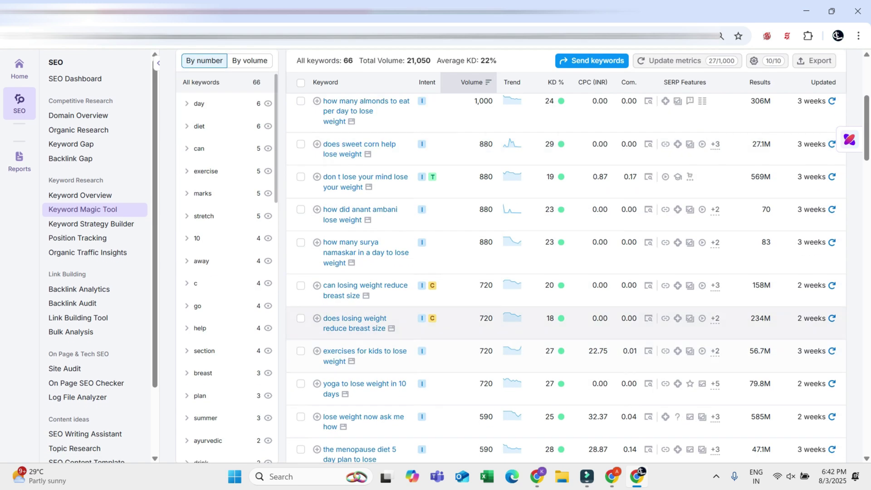
{"action": "scroll", "coordinate": [567, 272], "scroll_direction": "down", "scroll_amount": 7}
{"action": "scroll", "coordinate": [567, 226], "scroll_direction": "down", "scroll_amount": 2}
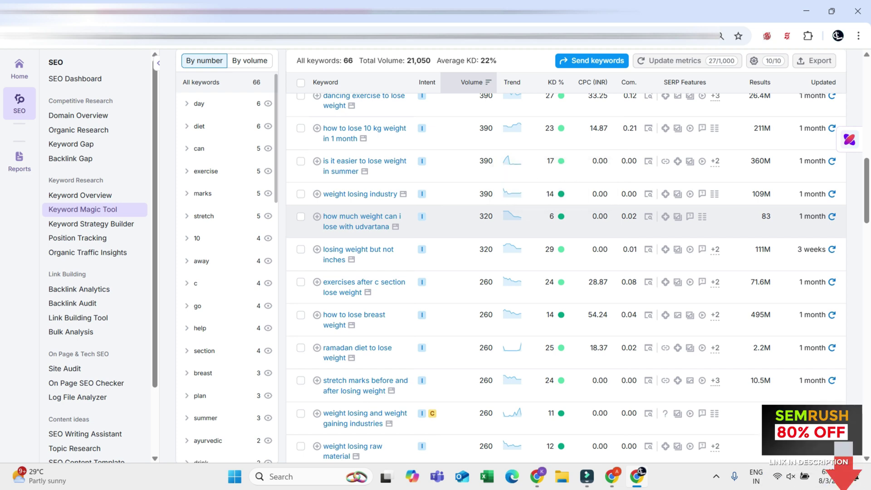
{"action": "double_click", "coordinate": [480, 216]}
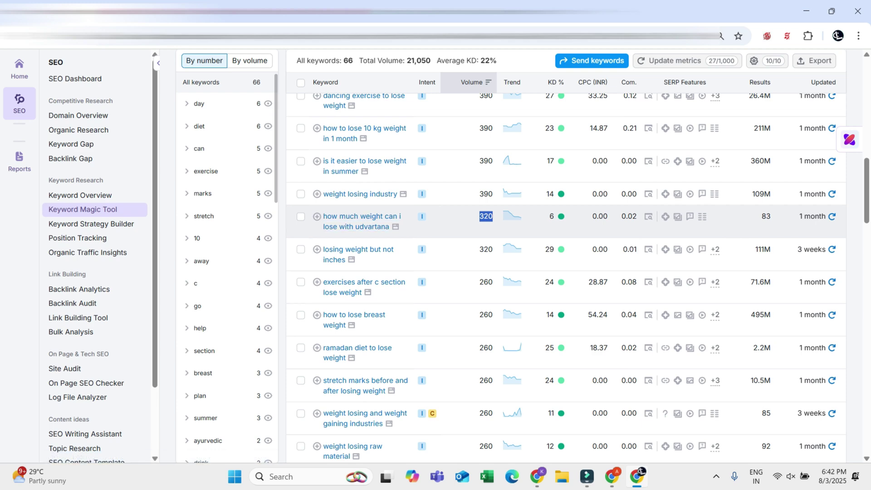
{"action": "scroll", "coordinate": [567, 276], "scroll_direction": "up", "scroll_amount": 12}
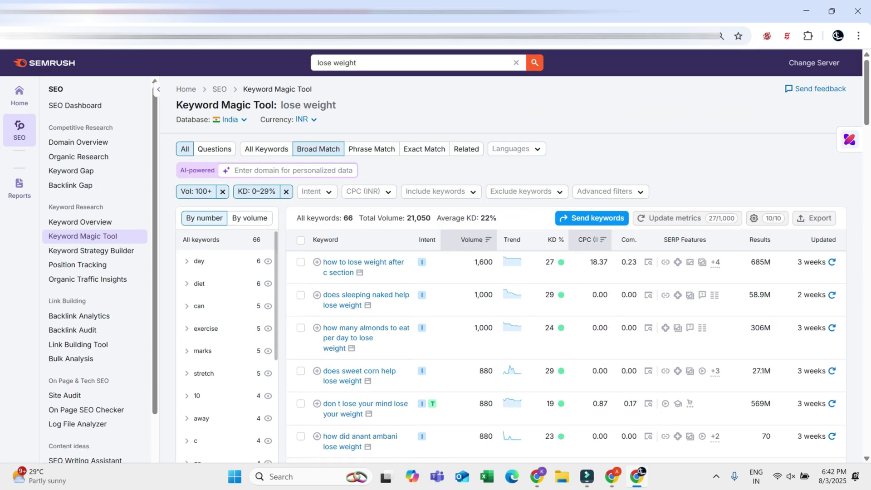
{"action": "scroll", "coordinate": [551, 206], "scroll_direction": "down", "scroll_amount": 1}
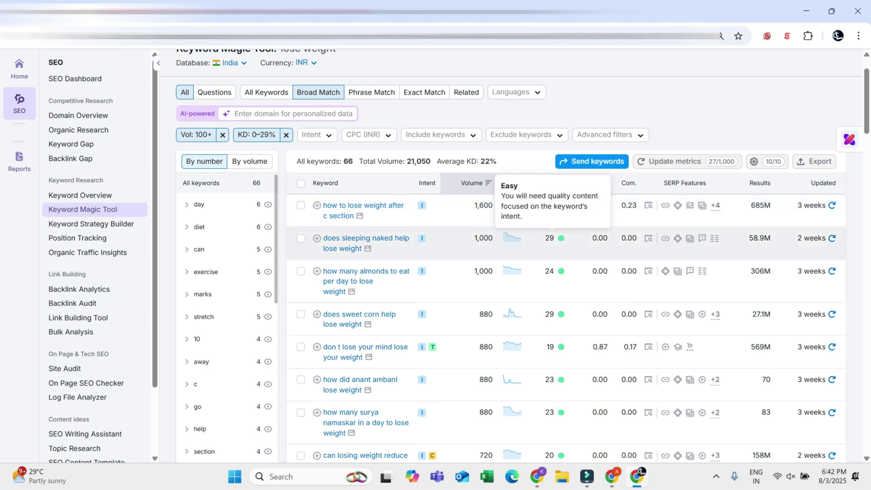
{"action": "scroll", "coordinate": [551, 272], "scroll_direction": "down", "scroll_amount": 2}
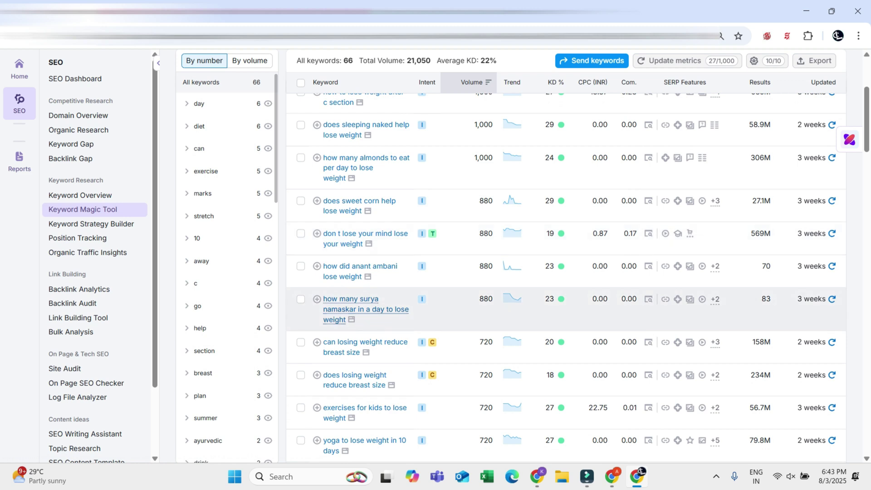
{"action": "scroll", "coordinate": [353, 216], "scroll_direction": "down", "scroll_amount": 2}
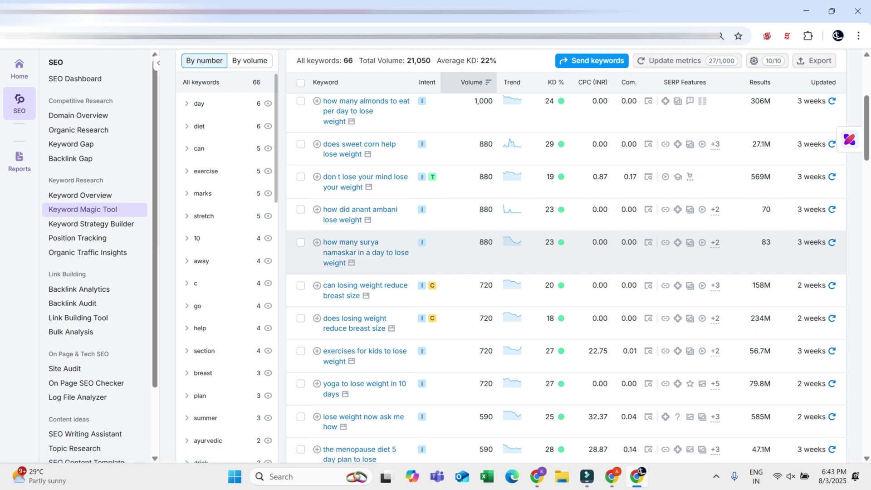
{"action": "mouse_move", "coordinate": [550, 242]}
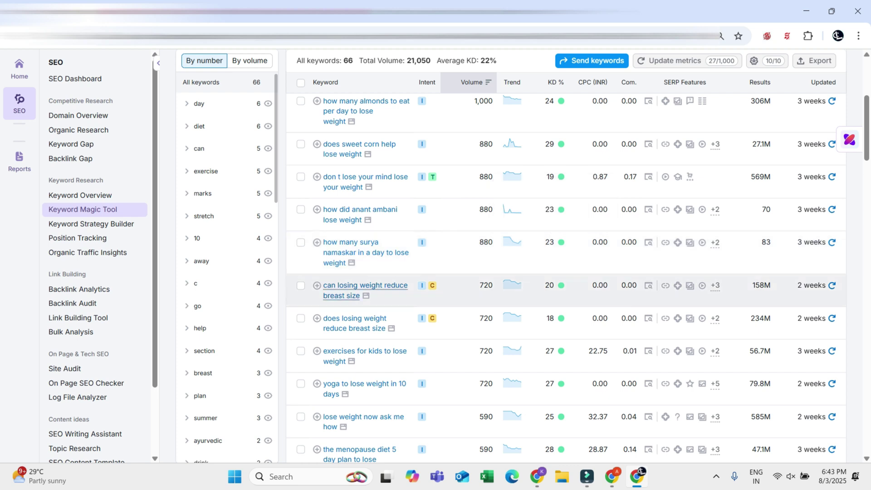
{"action": "scroll", "coordinate": [345, 234], "scroll_direction": "down", "scroll_amount": 1}
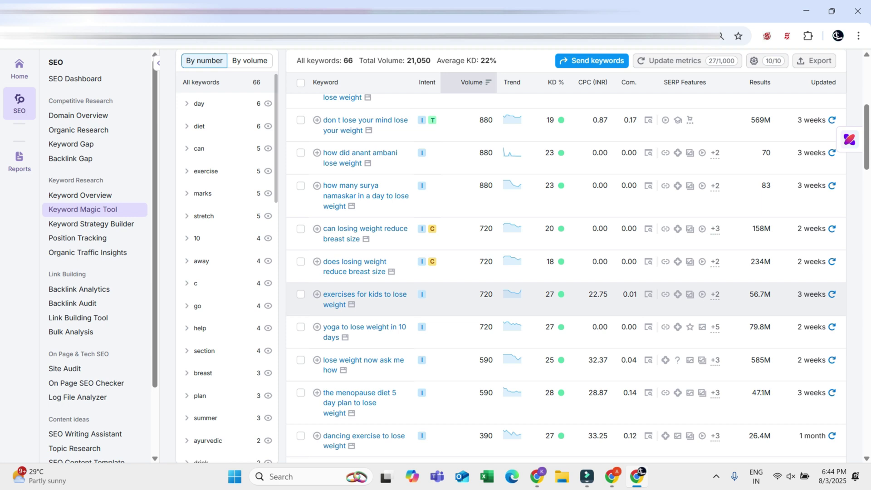
Highlight the number of filtered keywords and look through the list, checking the KD of "how many almonds to eat per day to lose weight"
{"action": "scroll", "coordinate": [344, 253], "scroll_direction": "up", "scroll_amount": 5}
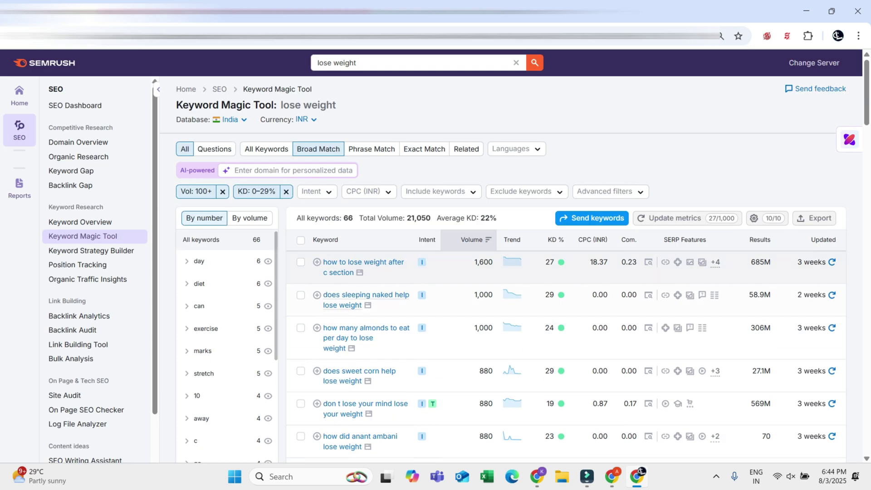
{"action": "left_click_drag", "start_coordinate": [343, 218], "coordinate": [354, 218]}
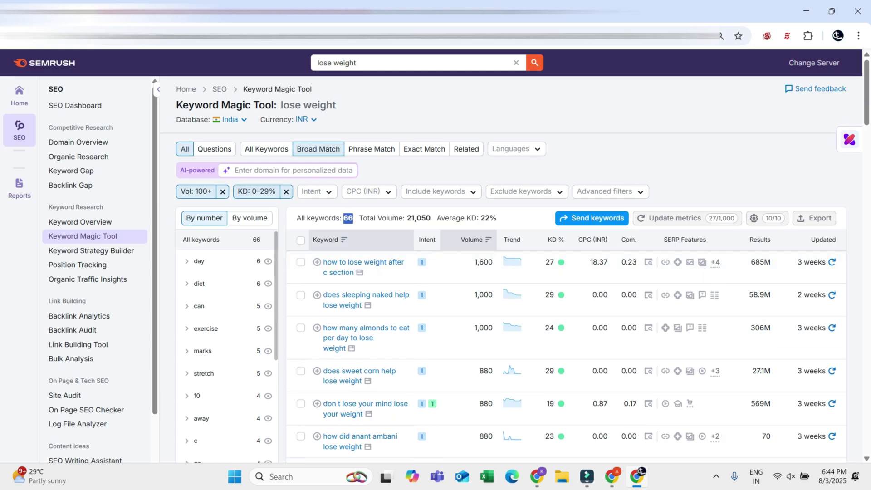
{"action": "scroll", "coordinate": [354, 218], "scroll_direction": "down", "scroll_amount": 3}
{"action": "scroll", "coordinate": [354, 309], "scroll_direction": "down", "scroll_amount": 20}
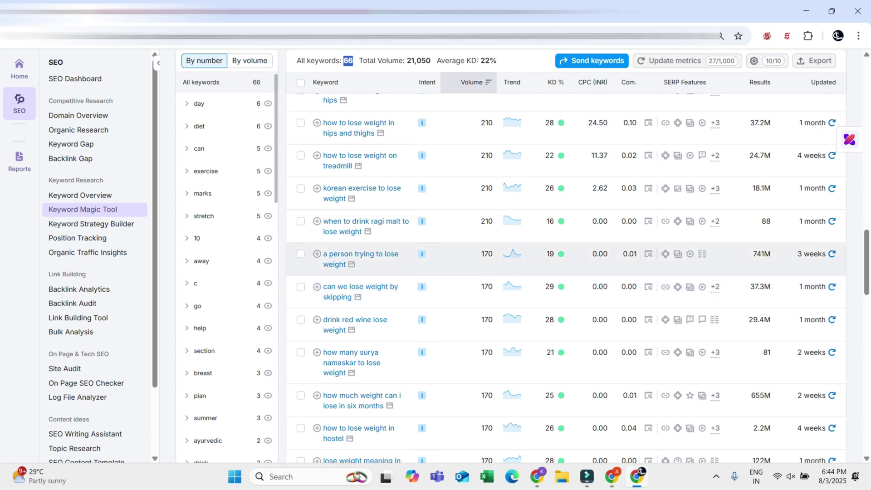
{"action": "scroll", "coordinate": [354, 272], "scroll_direction": "up", "scroll_amount": 10}
{"action": "scroll", "coordinate": [354, 272], "scroll_direction": "up", "scroll_amount": 7}
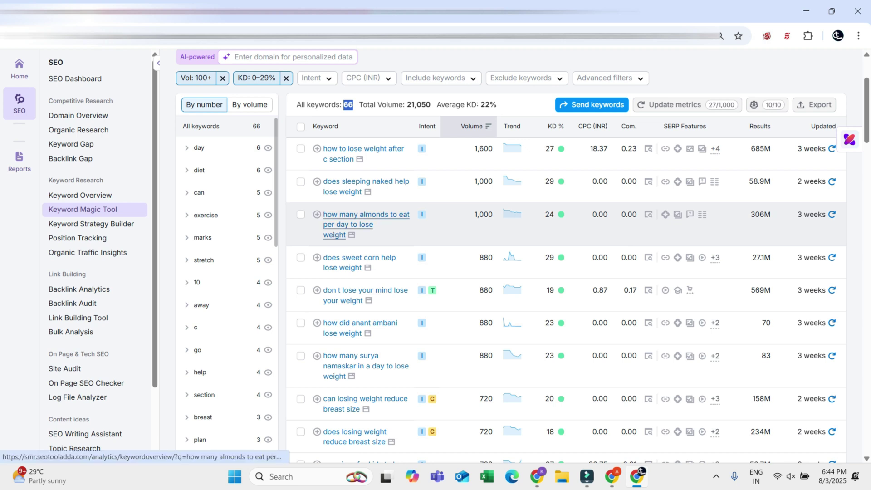
{"action": "mouse_move", "coordinate": [561, 214]}
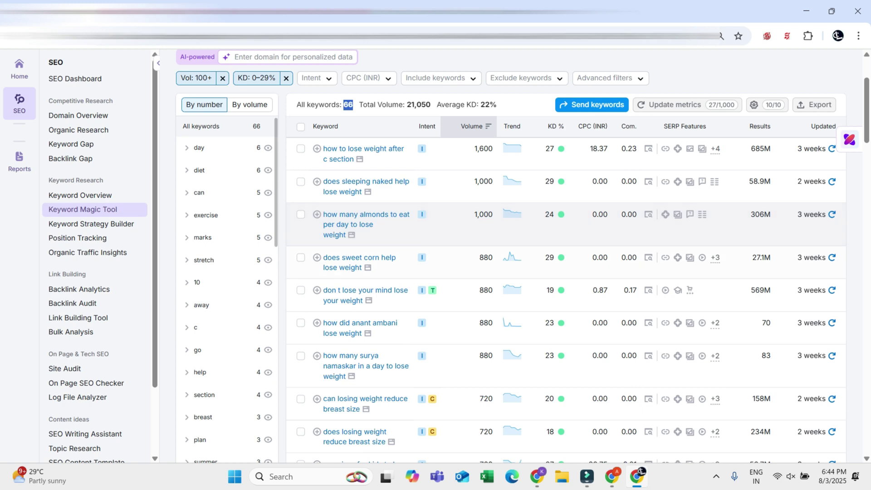
{"action": "scroll", "coordinate": [566, 272], "scroll_direction": "down", "scroll_amount": 3}
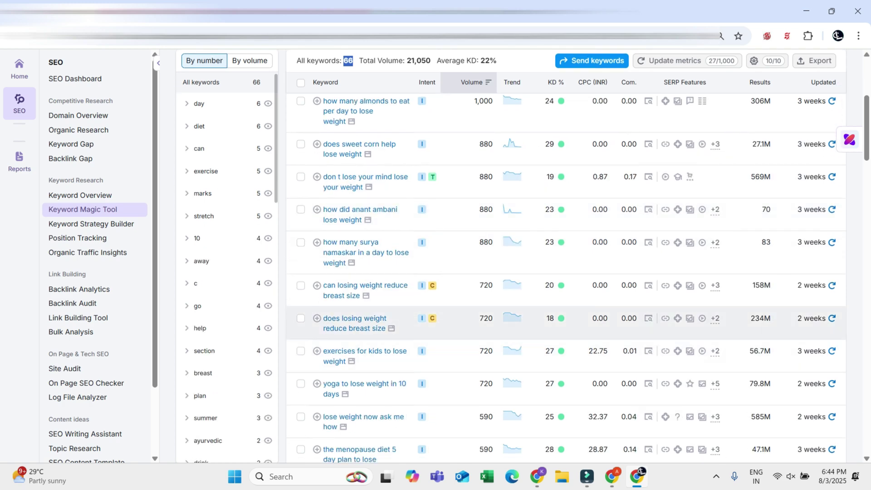
{"action": "scroll", "coordinate": [566, 273], "scroll_direction": "up", "scroll_amount": 3}
{"action": "scroll", "coordinate": [403, 162], "scroll_direction": "up", "scroll_amount": 1}
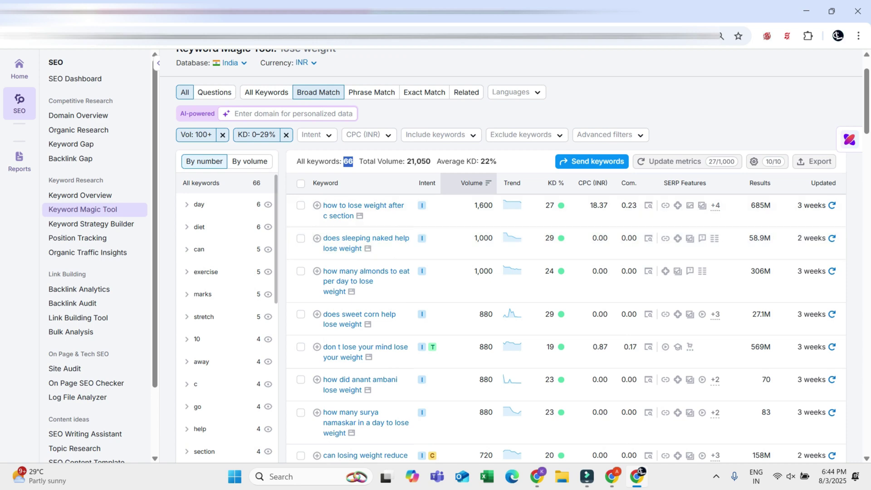
Highlight the total volume of the filtered keywords and review the keyword list and its topic groups
{"action": "left_click_drag", "start_coordinate": [403, 161], "coordinate": [431, 161]}
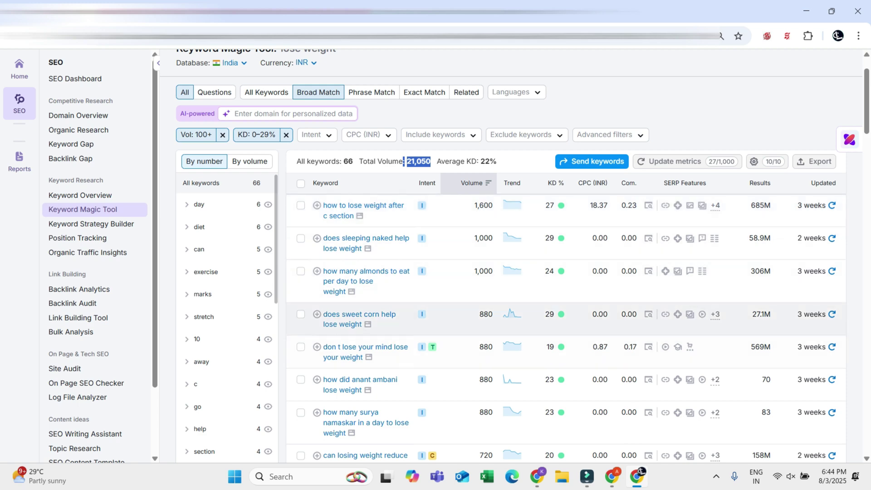
{"action": "scroll", "coordinate": [499, 318], "scroll_direction": "down", "scroll_amount": 2}
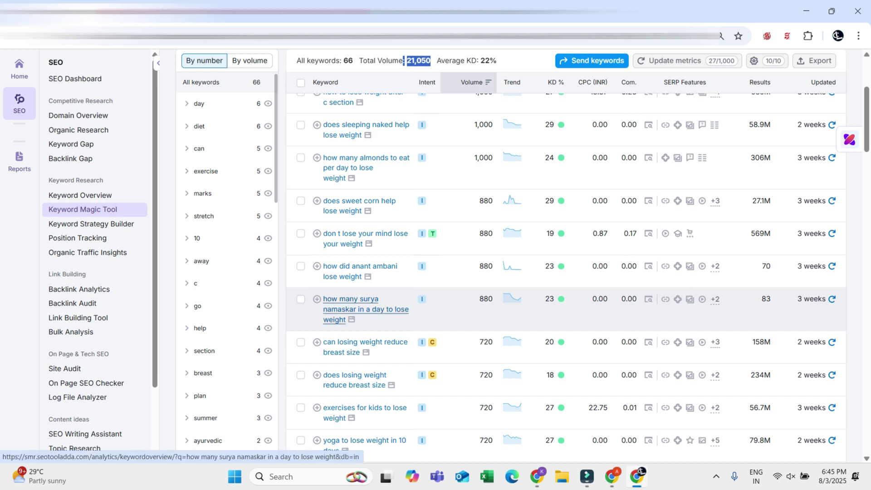
{"action": "scroll", "coordinate": [513, 258], "scroll_direction": "up", "scroll_amount": 3}
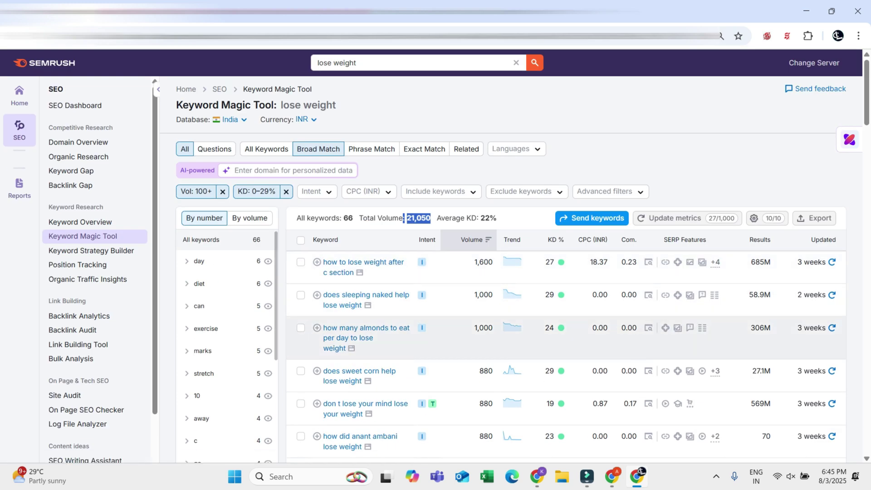
{"action": "scroll", "coordinate": [226, 295], "scroll_direction": "down", "scroll_amount": 5}
{"action": "scroll", "coordinate": [498, 317], "scroll_direction": "down", "scroll_amount": 5}
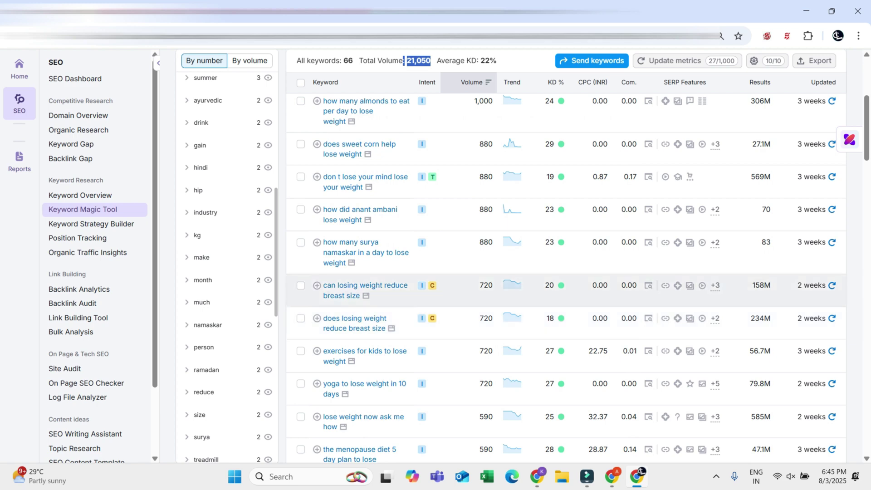
{"action": "scroll", "coordinate": [498, 272], "scroll_direction": "up", "scroll_amount": 4}
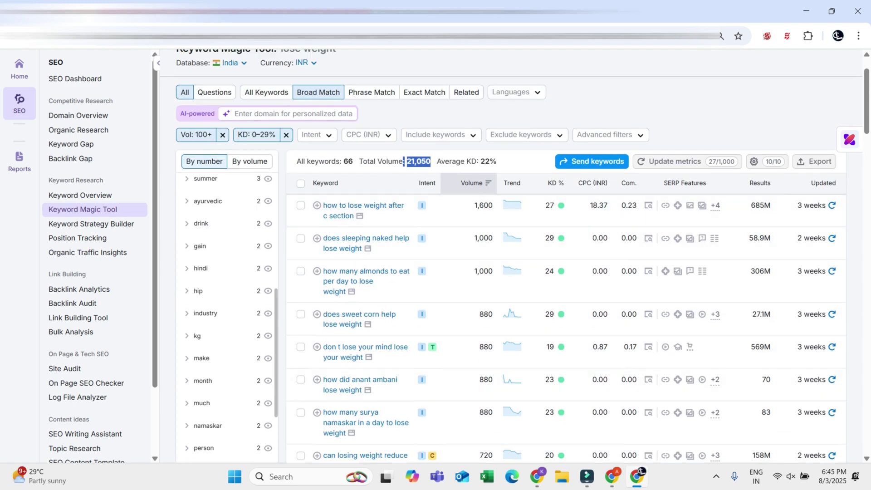
{"action": "left_click", "coordinate": [181, 113]}
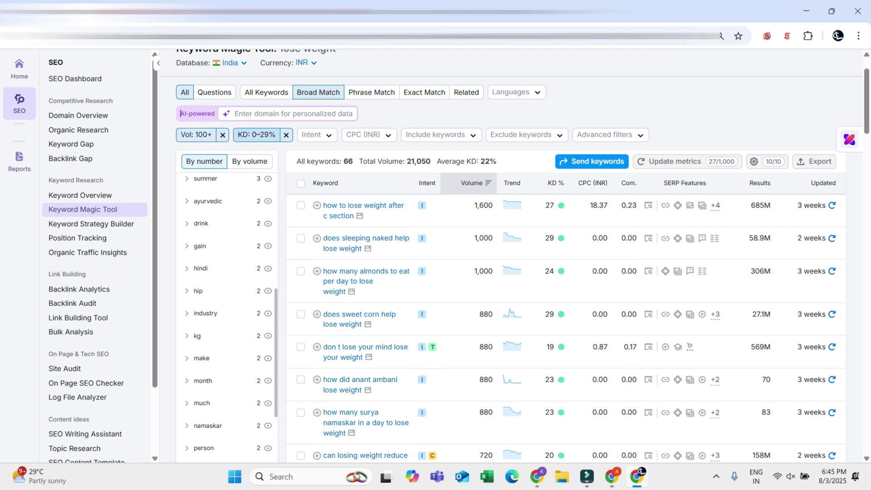
Select all filtered keywords and view the export options and the column settings without changing them
{"action": "left_click", "coordinate": [300, 183]}
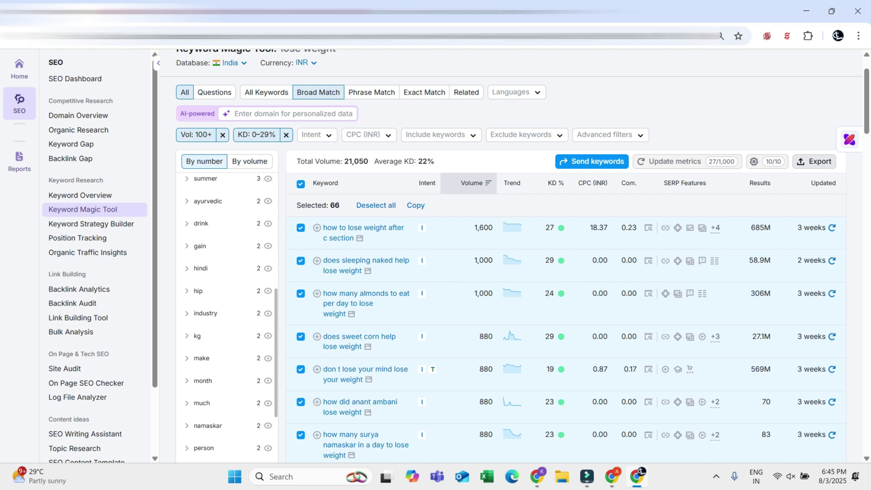
{"action": "left_click", "coordinate": [814, 161]}
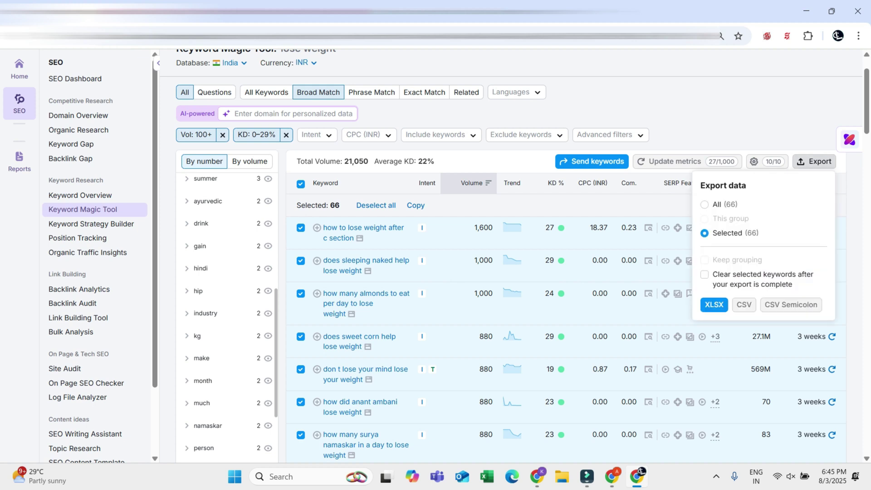
{"action": "left_click", "coordinate": [814, 162]}
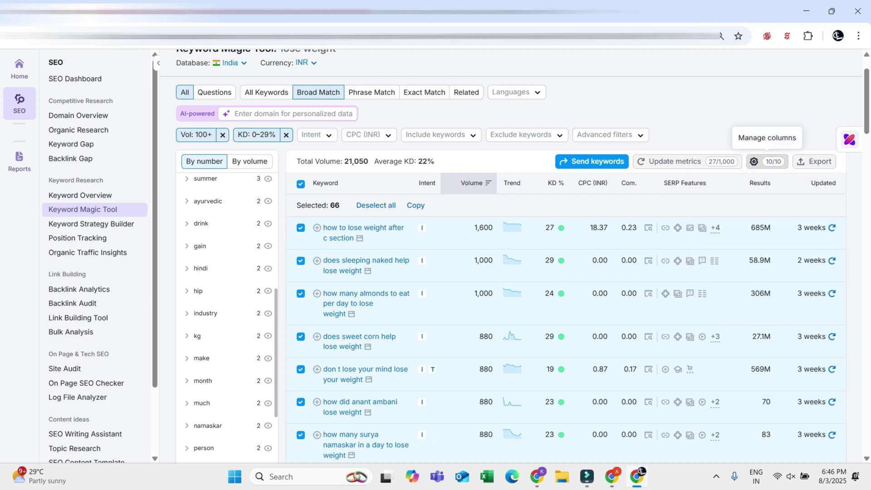
{"action": "left_click", "coordinate": [766, 162]}
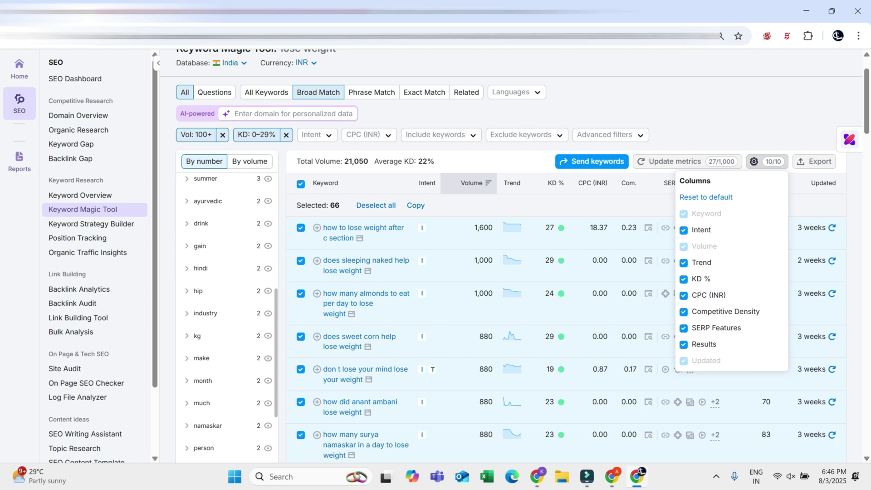
{"action": "left_click", "coordinate": [766, 161]}
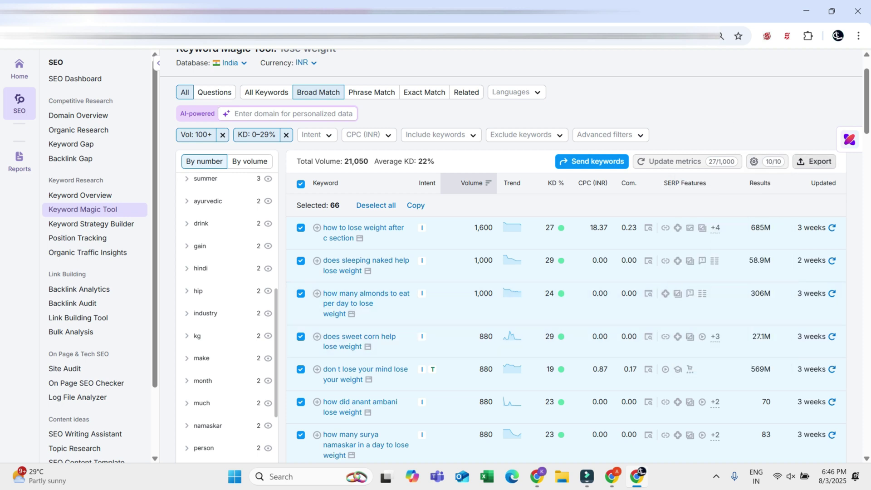
Export all the filtered keywords, rather than only the selected ones, as a CSV file
{"action": "left_click", "coordinate": [814, 161]}
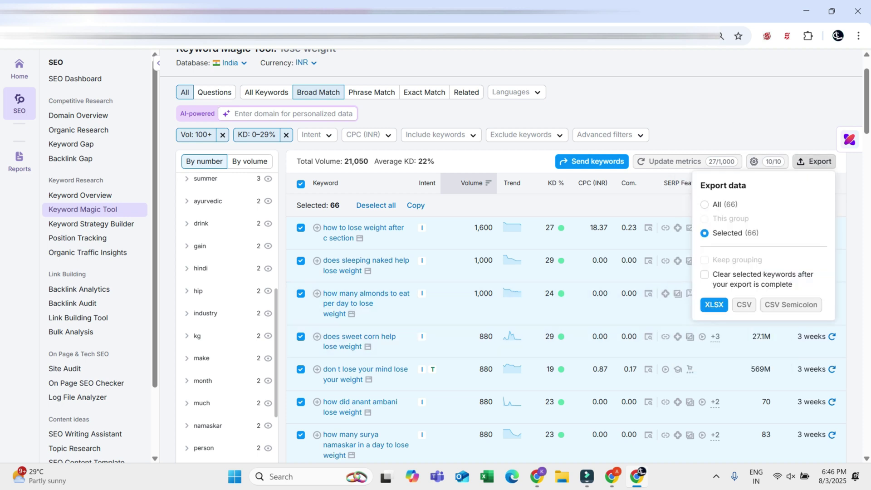
{"action": "left_click", "coordinate": [714, 204]}
{"action": "left_click", "coordinate": [705, 232]}
{"action": "left_click", "coordinate": [702, 204]}
{"action": "left_click", "coordinate": [744, 305]}
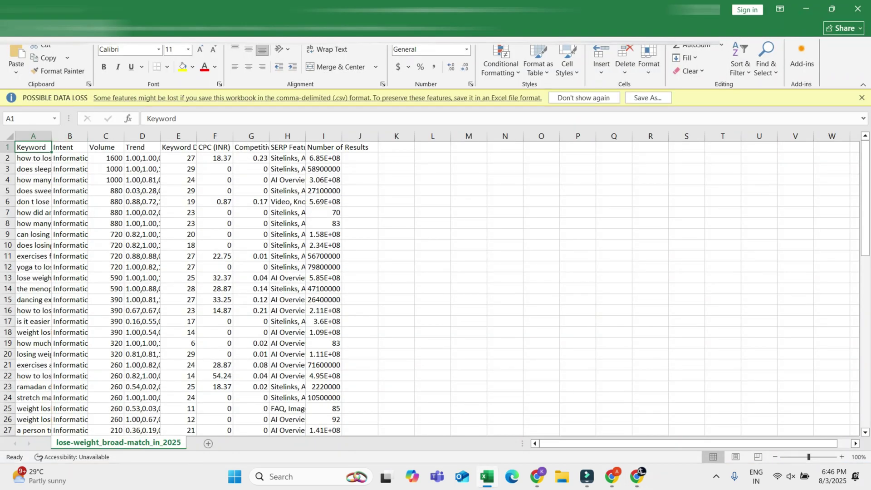
Widen the Keyword column in the exported CSV in Excel so the full keywords can be read
{"action": "left_click", "coordinate": [662, 87]}
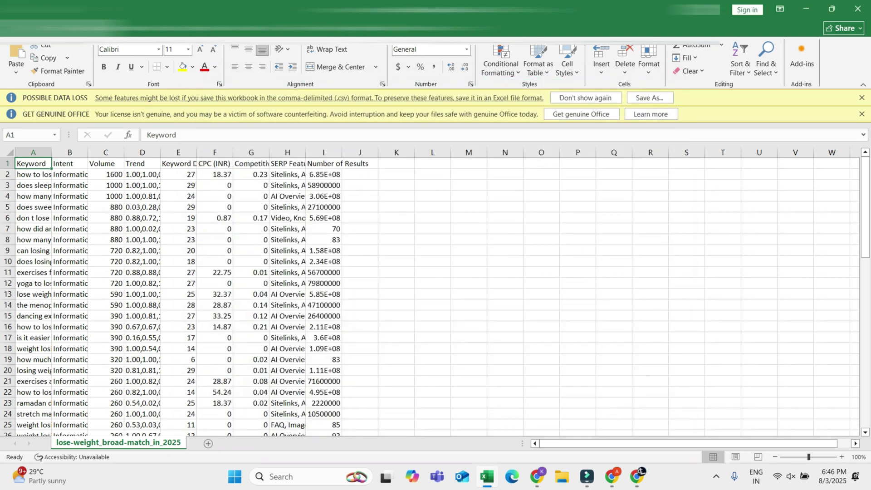
{"action": "left_click_drag", "start_coordinate": [51, 153], "coordinate": [100, 152]}
{"action": "double_click", "coordinate": [100, 153]}
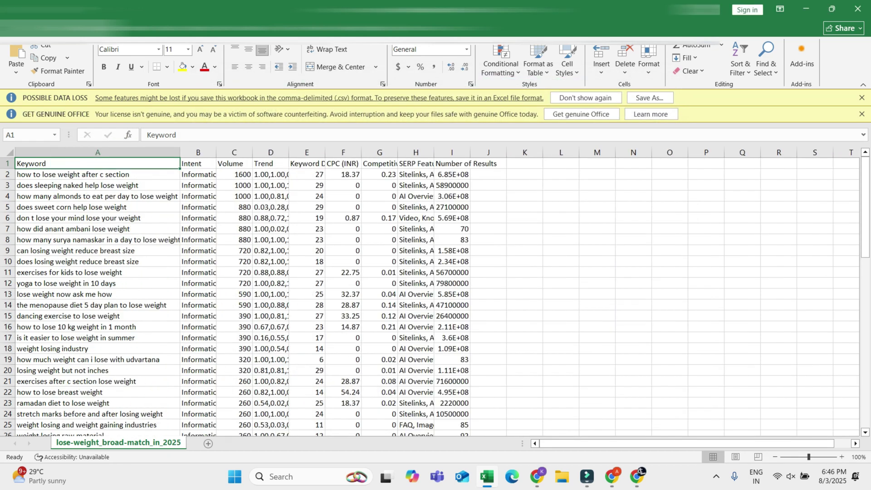
{"action": "left_click_drag", "start_coordinate": [180, 152], "coordinate": [291, 153]}
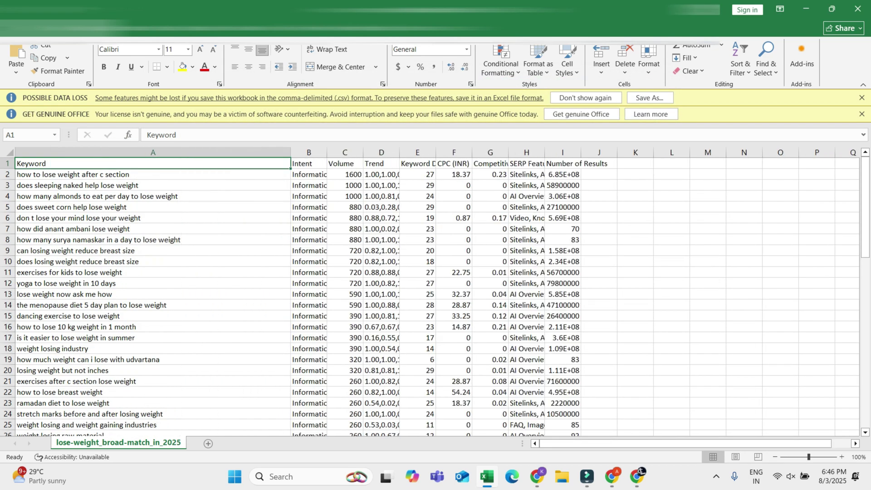
Look through the exported keyword rows and fill the Volume column with yellow
{"action": "scroll", "coordinate": [436, 295], "scroll_direction": "down", "scroll_amount": 15}
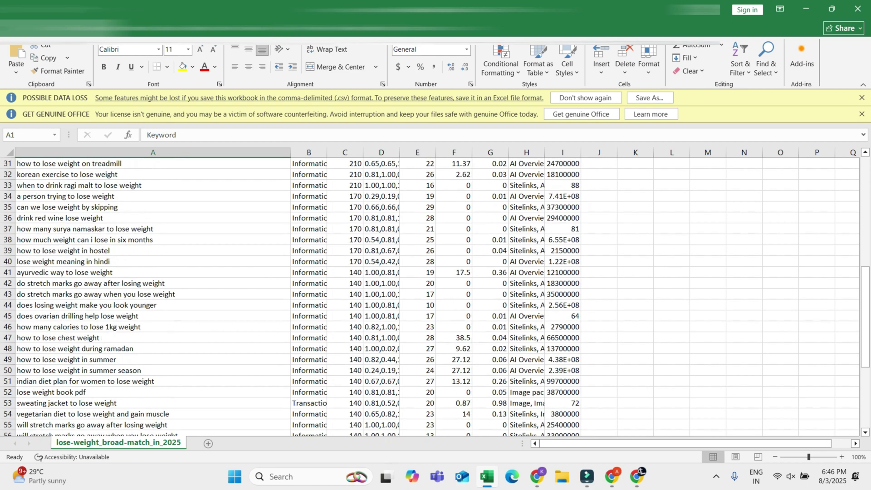
{"action": "scroll", "coordinate": [435, 295], "scroll_direction": "up", "scroll_amount": 12}
{"action": "scroll", "coordinate": [435, 295], "scroll_direction": "up", "scroll_amount": 3}
{"action": "left_click_drag", "start_coordinate": [344, 174], "coordinate": [345, 337]}
{"action": "left_click", "coordinate": [308, 163]}
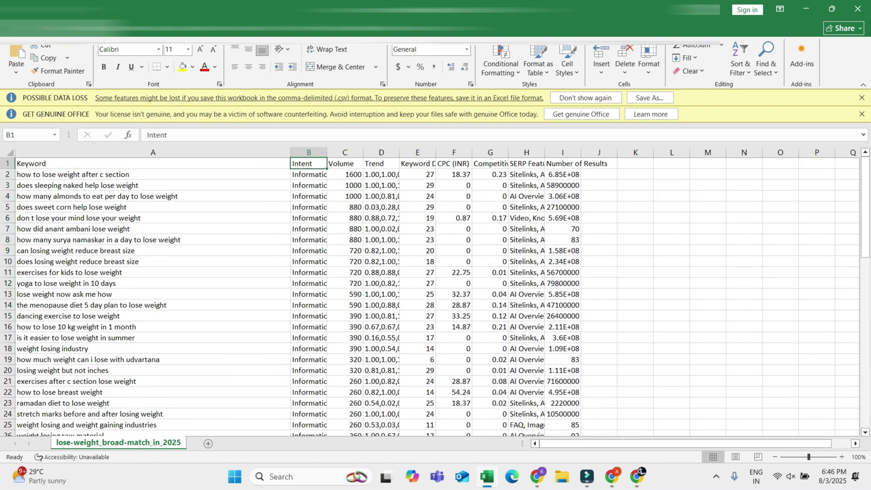
{"action": "left_click", "coordinate": [345, 153]}
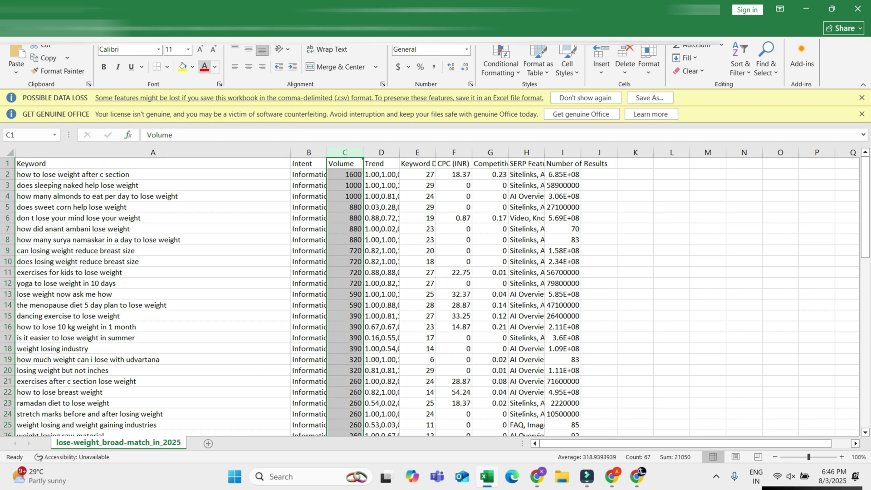
{"action": "left_click", "coordinate": [183, 67]}
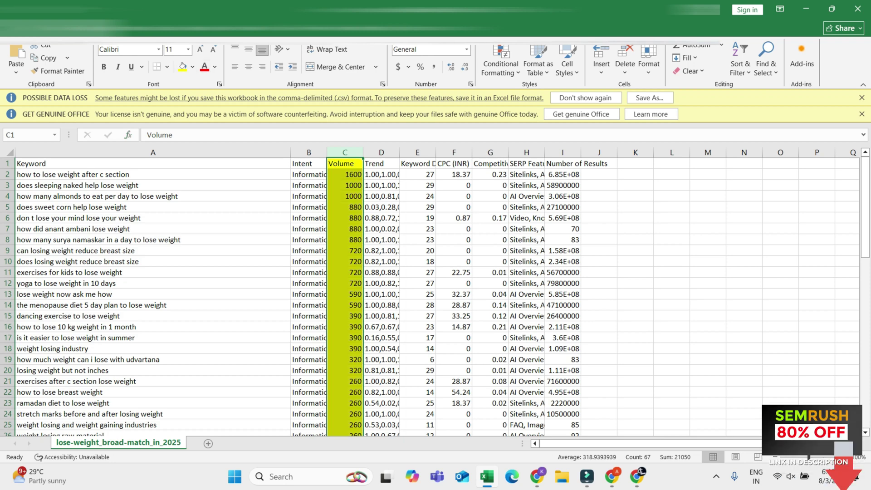
Fill the Keyword Difficulty column with the standard light green colour
{"action": "left_click", "coordinate": [417, 163]}
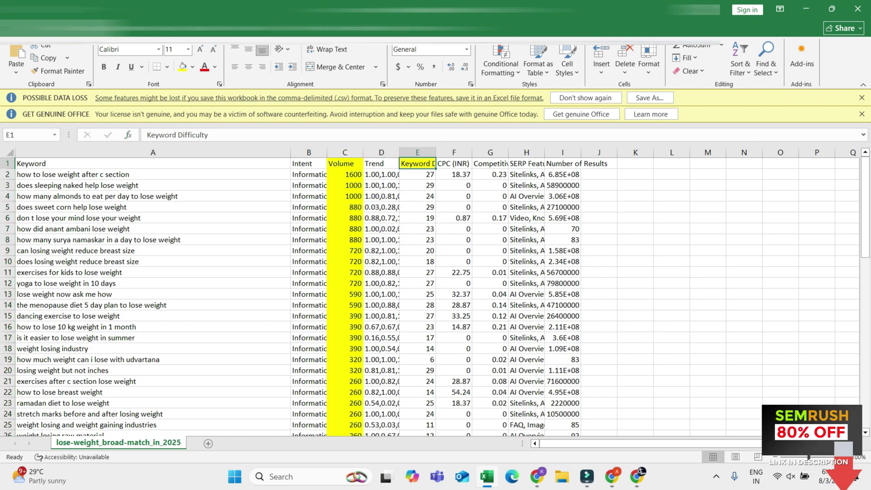
{"action": "left_click", "coordinate": [417, 152]}
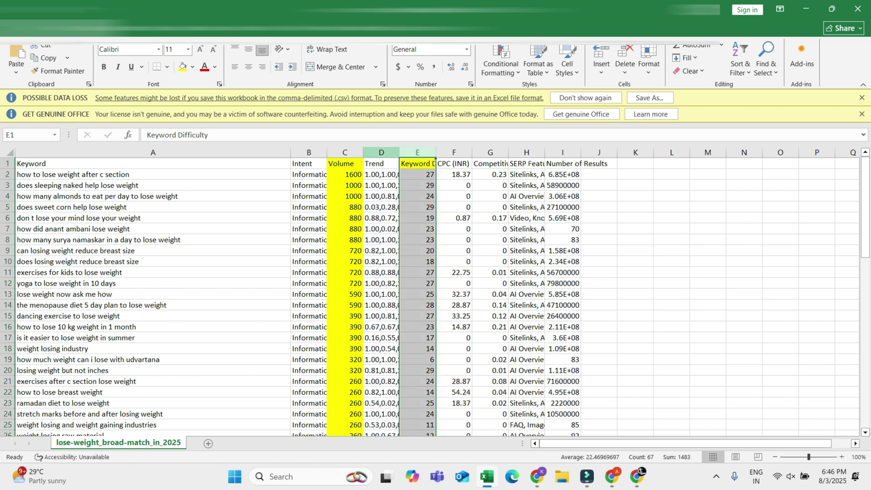
{"action": "left_click", "coordinate": [192, 66]}
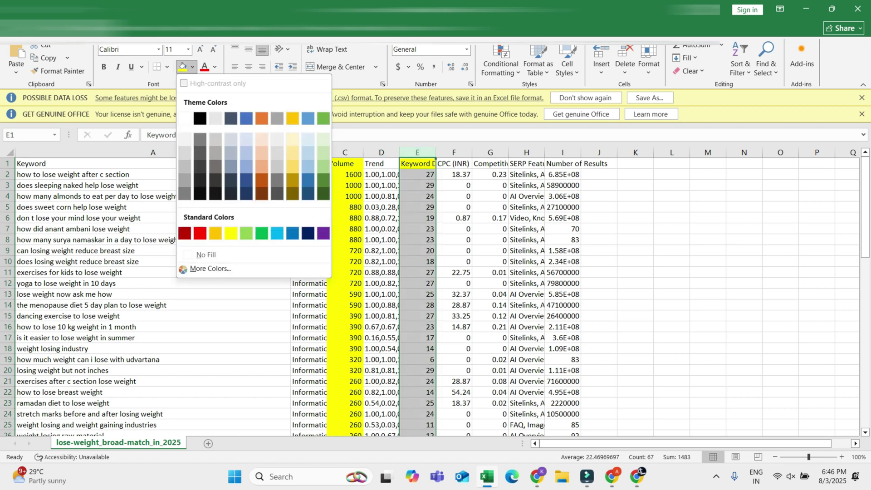
{"action": "left_click", "coordinate": [246, 233]}
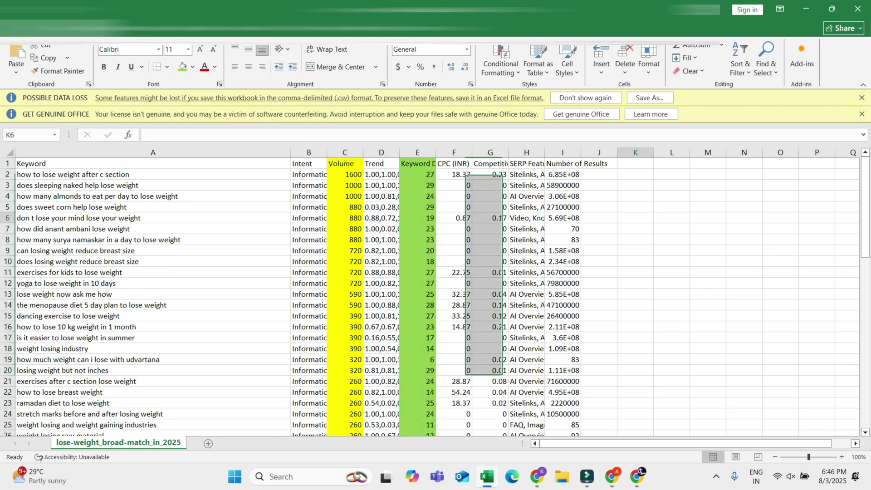
{"action": "left_click", "coordinate": [635, 218]}
Highlight the CPC (INR) column, widen the Intent column to show its labels, and highlight the intent values
{"action": "left_click", "coordinate": [453, 153]}
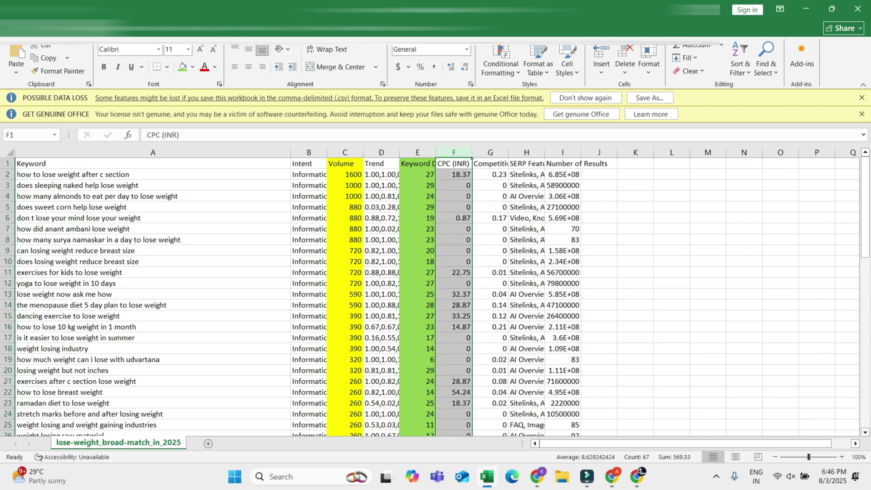
{"action": "left_click", "coordinate": [635, 229]}
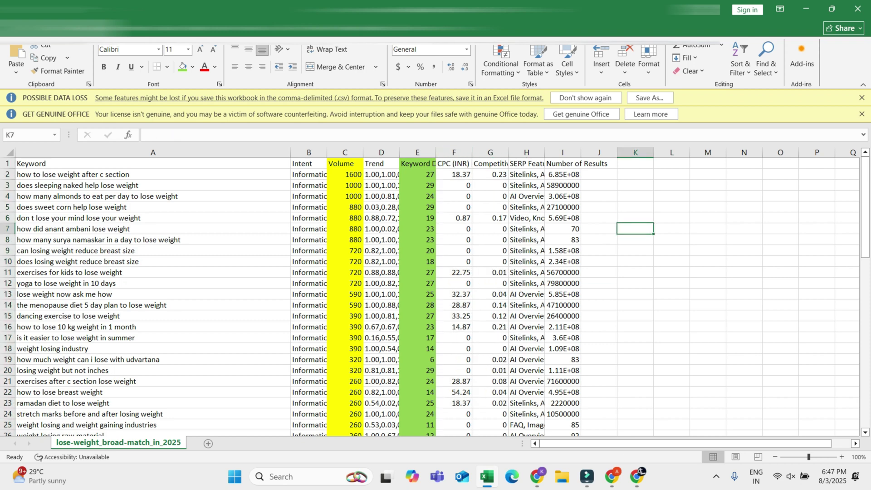
{"action": "left_click_drag", "start_coordinate": [290, 153], "coordinate": [321, 152]}
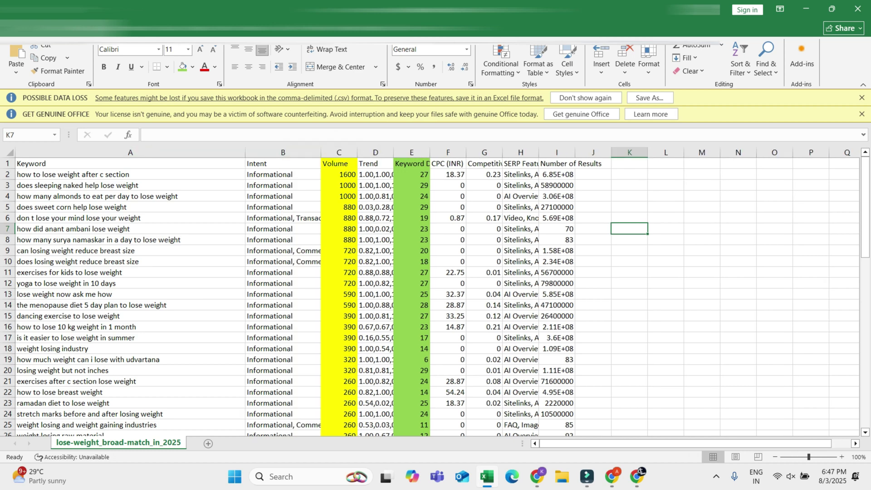
{"action": "left_click_drag", "start_coordinate": [272, 174], "coordinate": [281, 415]}
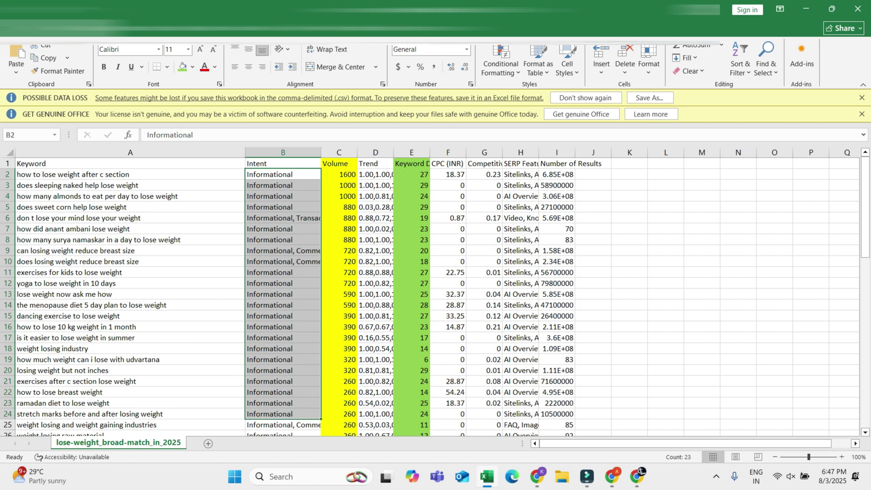
{"action": "left_click", "coordinate": [281, 337]}
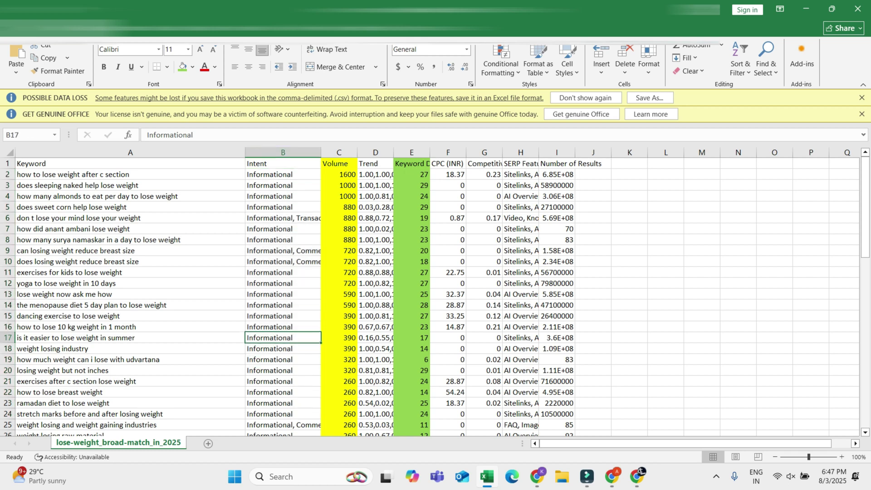
{"action": "left_click", "coordinate": [282, 174]}
Dismiss the data loss and genuine Office notices above the sheet and highlight the keywords' intent values
{"action": "left_click", "coordinate": [861, 98]}
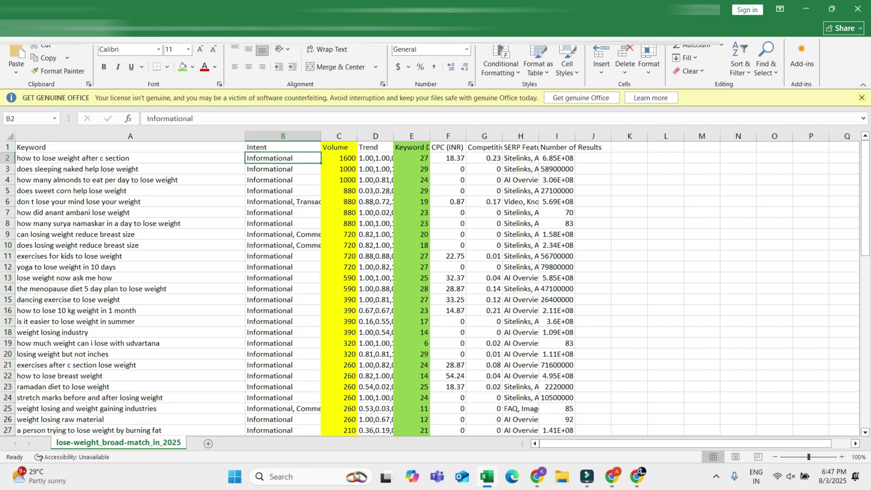
{"action": "left_click", "coordinate": [862, 97]}
{"action": "key", "text": "shift+Down"}
{"action": "key", "text": "shift+Down"}
{"action": "key", "text": "shift+Down"}
{"action": "key", "text": "shift+Down"}
{"action": "key", "text": "shift+Down"}
{"action": "key", "text": "shift+Down"}
{"action": "key", "text": "shift+Down"}
{"action": "key", "text": "shift+Down"}
{"action": "key", "text": "shift+Down"}
{"action": "key", "text": "shift+Down"}
{"action": "key", "text": "shift+Down"}
{"action": "key", "text": "shift+Down"}
{"action": "key", "text": "shift+Down"}
{"action": "key", "text": "shift+Down"}
{"action": "key", "text": "shift+Down"}
{"action": "key", "text": "shift+Down"}
{"action": "key", "text": "shift+Down"}
{"action": "key", "text": "shift+Down"}
{"action": "key", "text": "shift+Down"}
{"action": "key", "text": "shift+Down"}
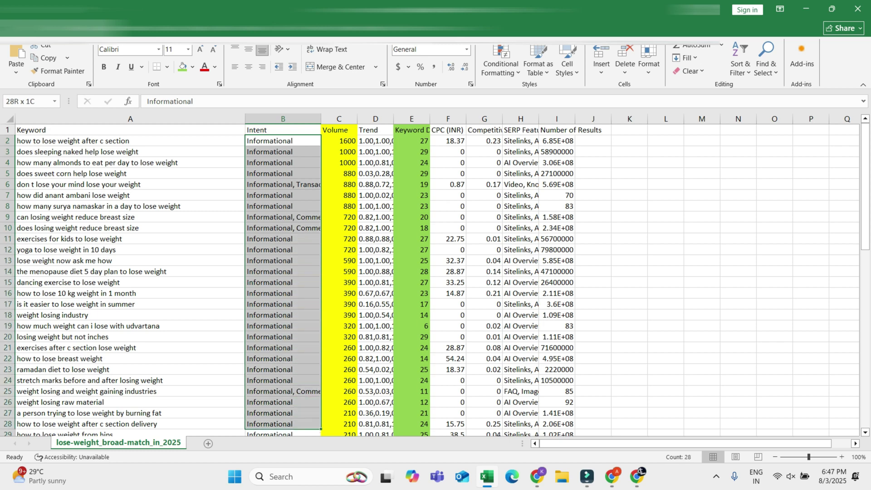
{"action": "left_click", "coordinate": [283, 216]}
{"action": "left_click_drag", "start_coordinate": [283, 141], "coordinate": [282, 413]}
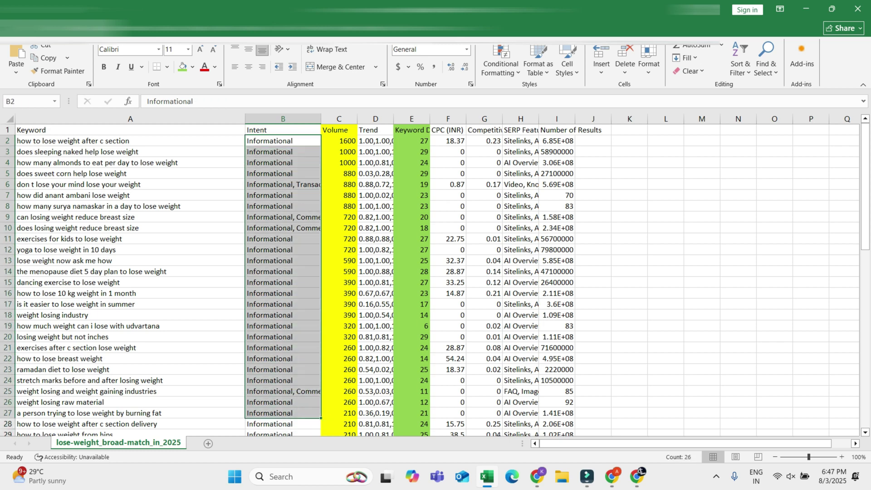
Review the CPC, keyword difficulty, volume, intent and keyword entries by highlighting them in the sheet
{"action": "left_click_drag", "start_coordinate": [448, 141], "coordinate": [448, 369]}
{"action": "left_click_drag", "start_coordinate": [411, 141], "coordinate": [412, 271]}
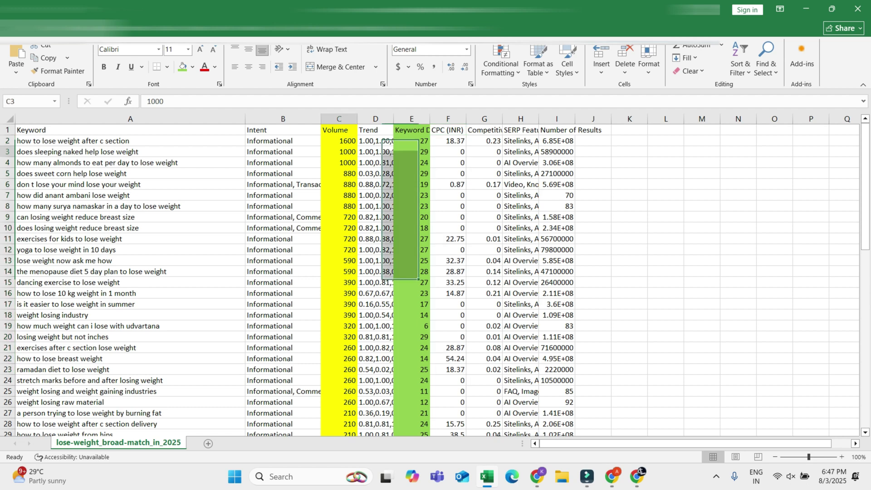
{"action": "left_click", "coordinate": [339, 141]}
{"action": "left_click", "coordinate": [411, 141]}
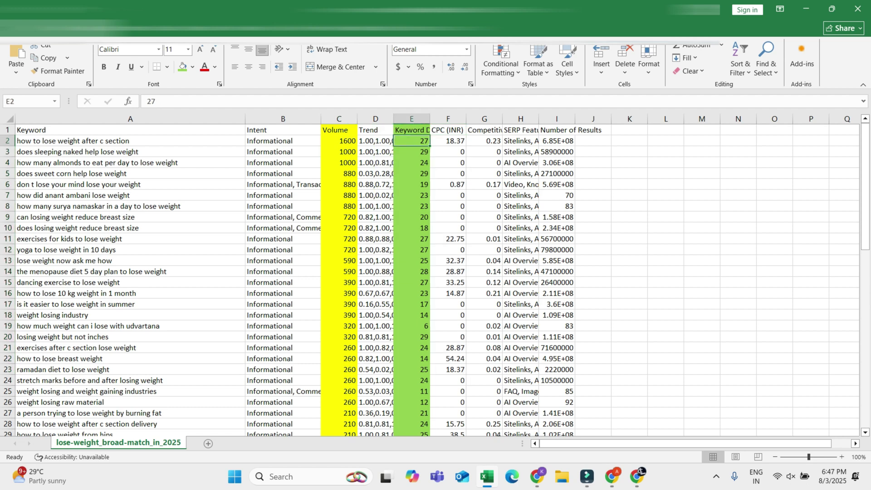
{"action": "left_click_drag", "start_coordinate": [282, 141], "coordinate": [283, 423]}
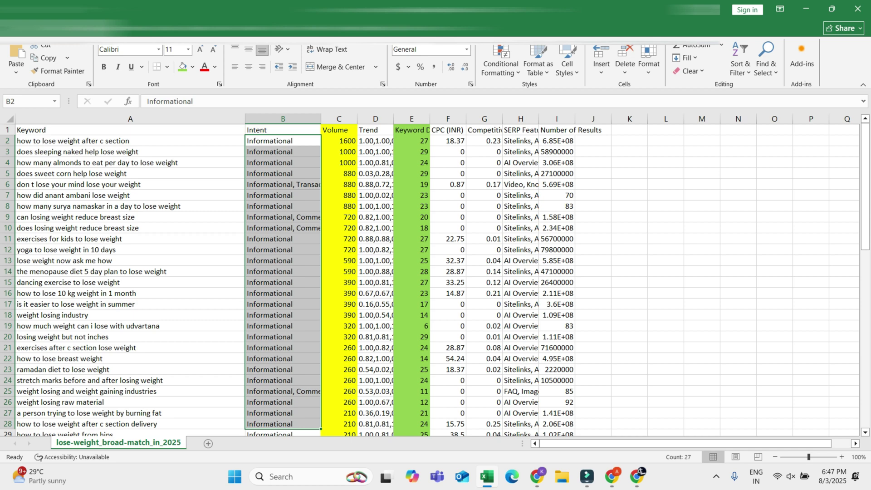
{"action": "left_click_drag", "start_coordinate": [130, 140], "coordinate": [130, 424]}
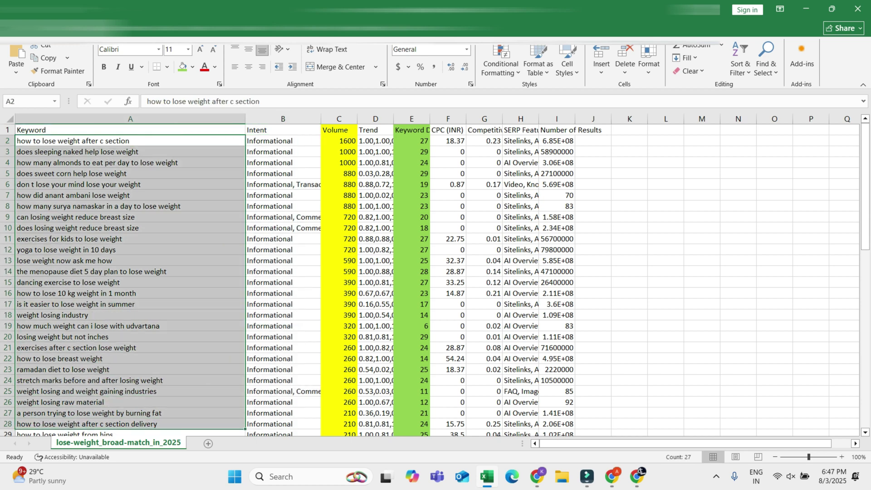
{"action": "left_click", "coordinate": [556, 228]}
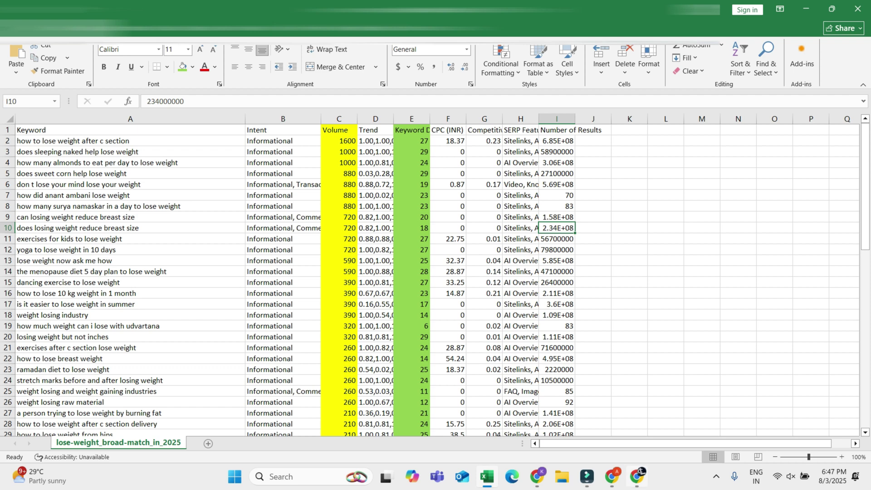
Switch back to Semrush in the browser and clear the KD and volume filters from the "lose weight" keywords
{"action": "left_click", "coordinate": [636, 477]}
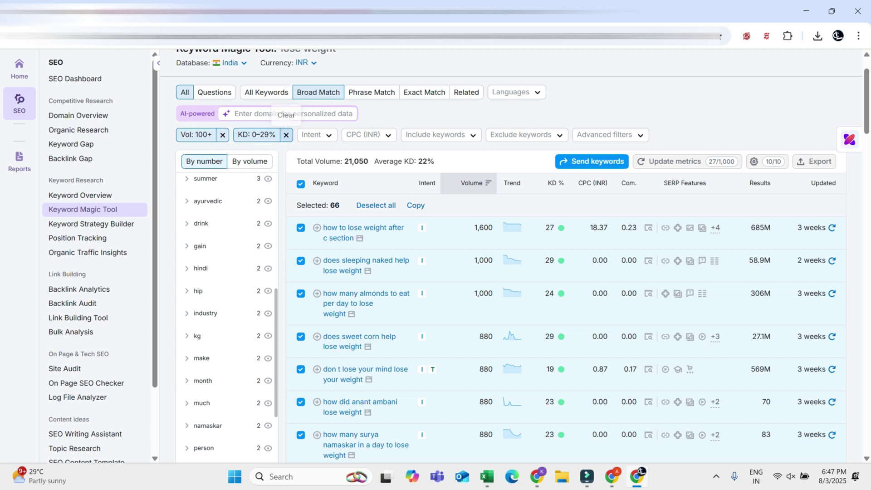
{"action": "left_click", "coordinate": [286, 135]}
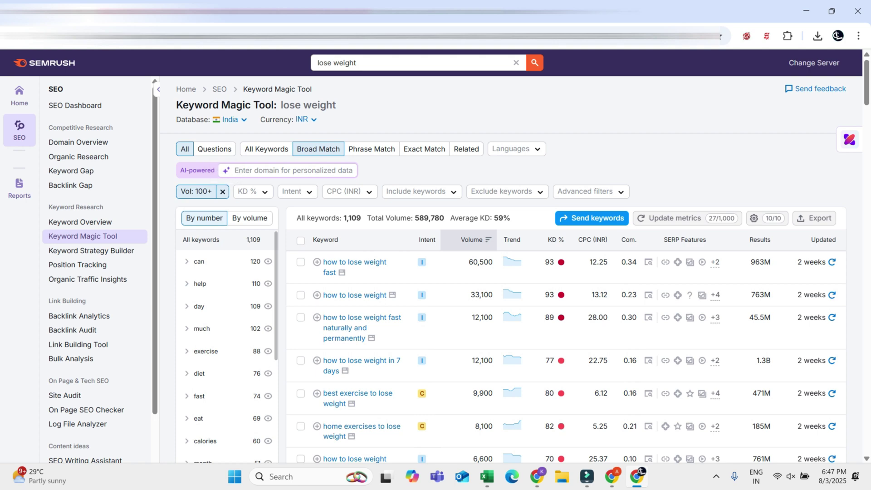
{"action": "left_click", "coordinate": [222, 190]}
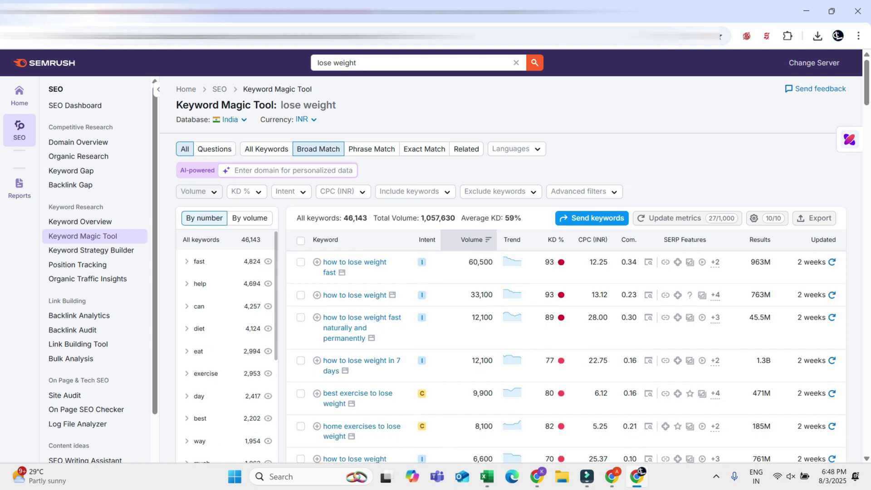
{"action": "scroll", "coordinate": [510, 272], "scroll_direction": "down", "scroll_amount": 1}
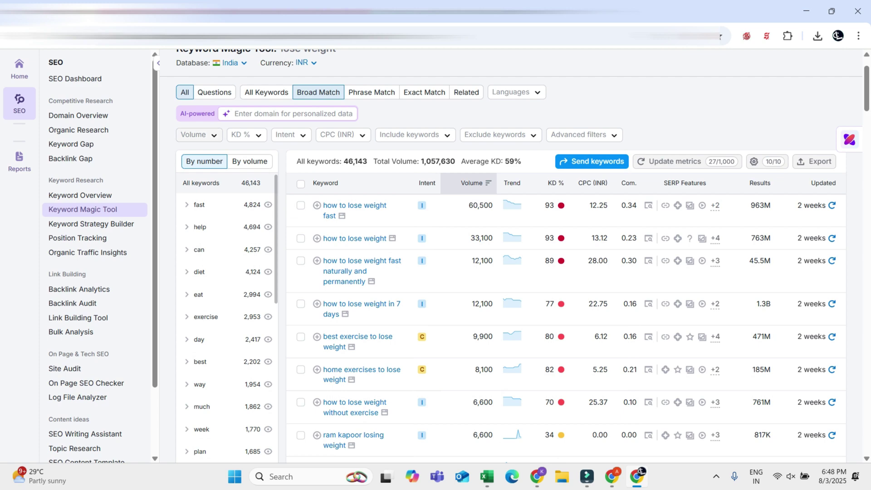
Filter the "lose weight" keywords by a custom volume range starting from 100
{"action": "left_click", "coordinate": [199, 134]}
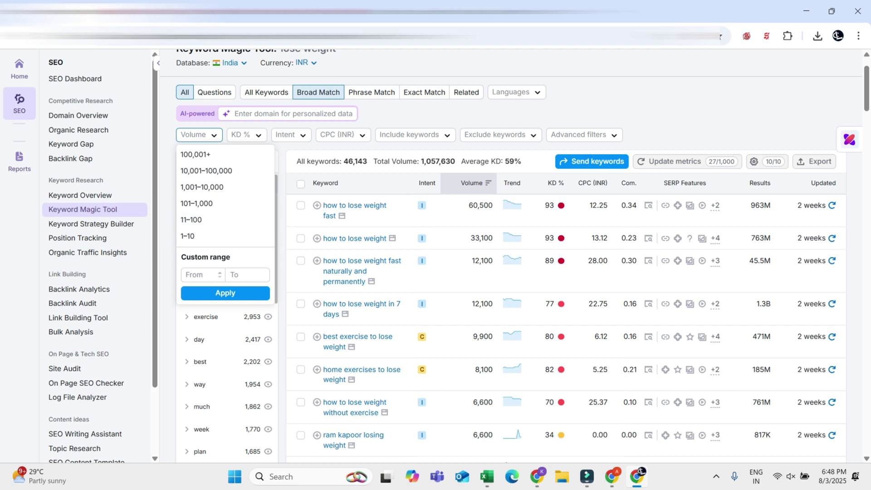
{"action": "left_click", "coordinate": [202, 274]}
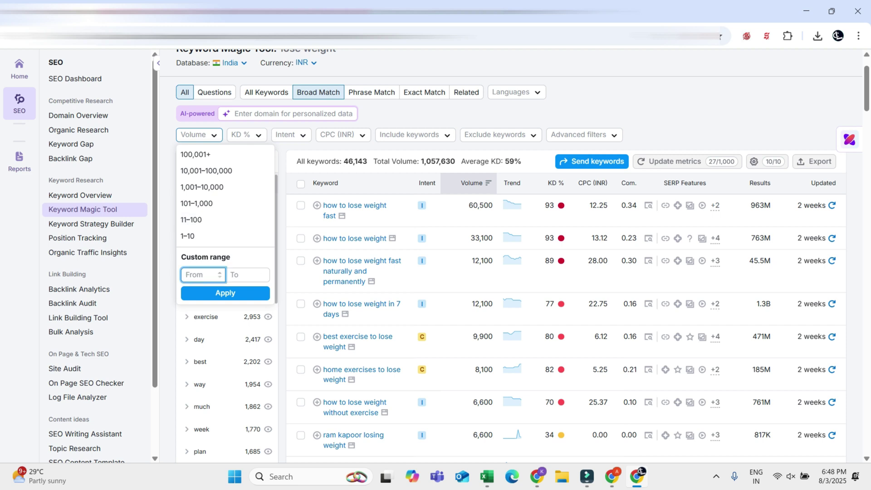
{"action": "type", "text": "100"}
{"action": "key", "text": "Return"}
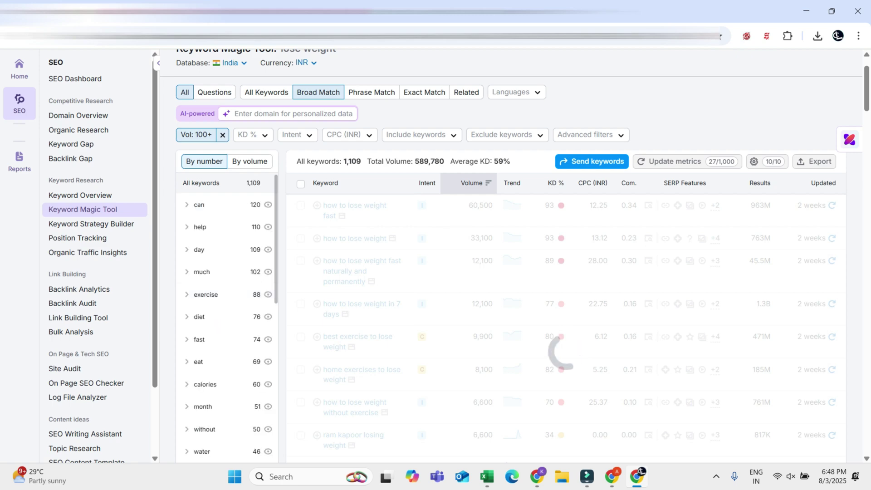
Filter the "lose weight" keywords by a custom keyword difficulty range from 30 to 49
{"action": "scroll", "coordinate": [252, 190], "scroll_direction": "up", "scroll_amount": 2}
{"action": "left_click", "coordinate": [252, 192]}
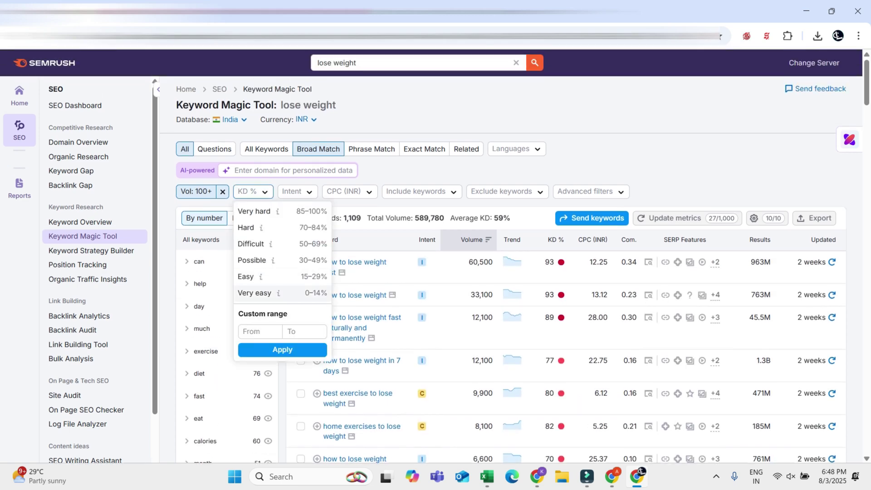
{"action": "left_click", "coordinate": [258, 331]}
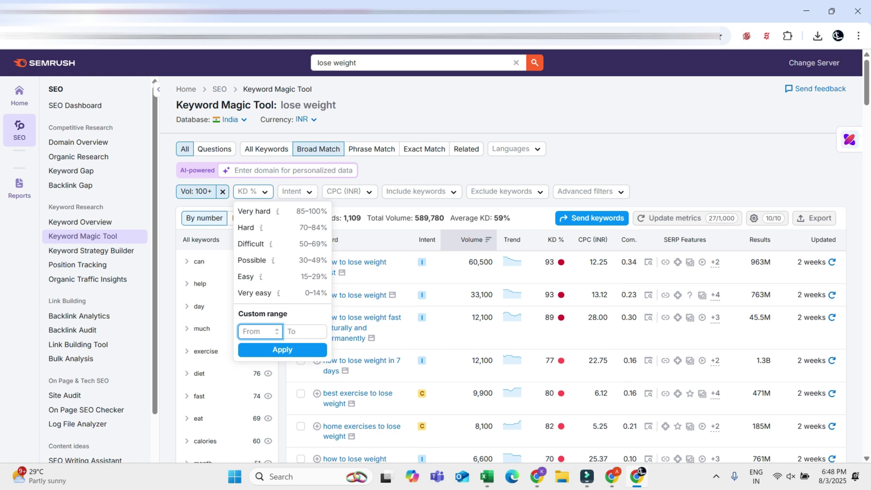
{"action": "type", "text": "30"}
{"action": "key", "text": "Tab"}
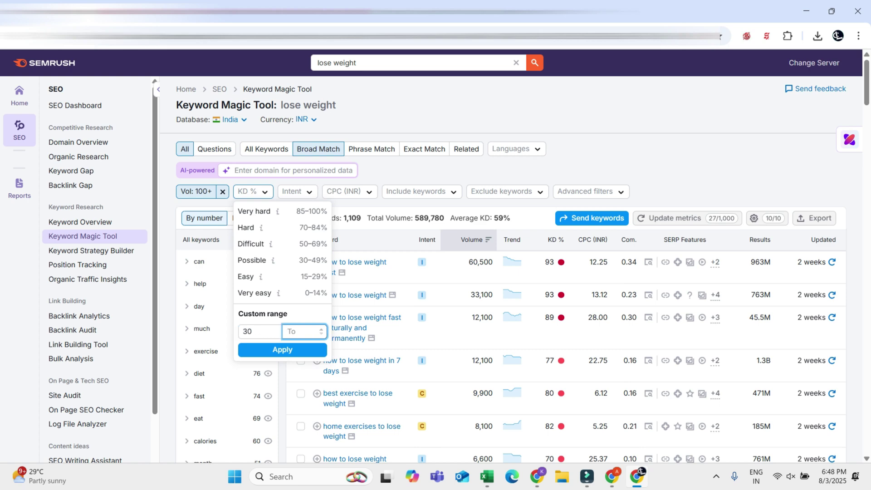
{"action": "type", "text": "49"}
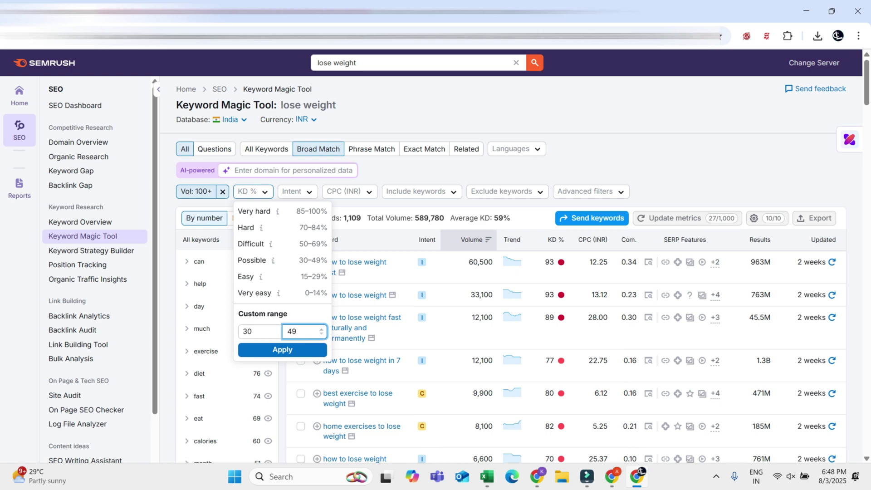
{"action": "key", "text": "shift+Tab"}
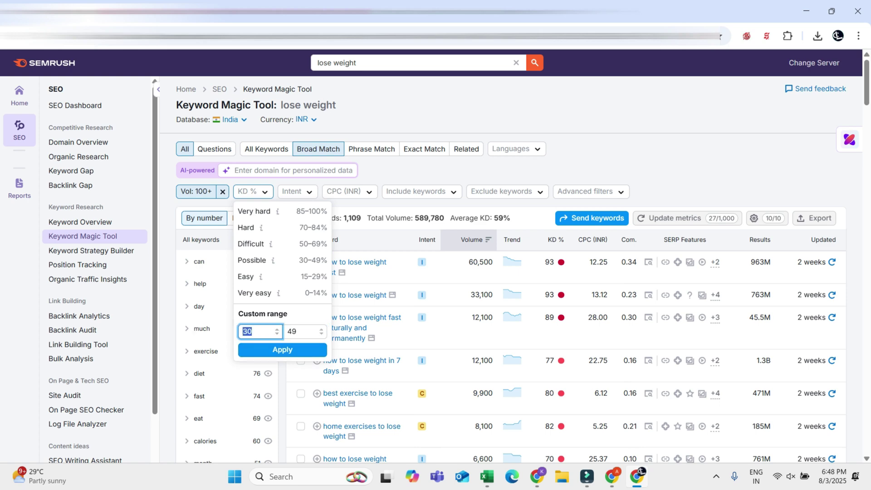
{"action": "left_click", "coordinate": [295, 331]}
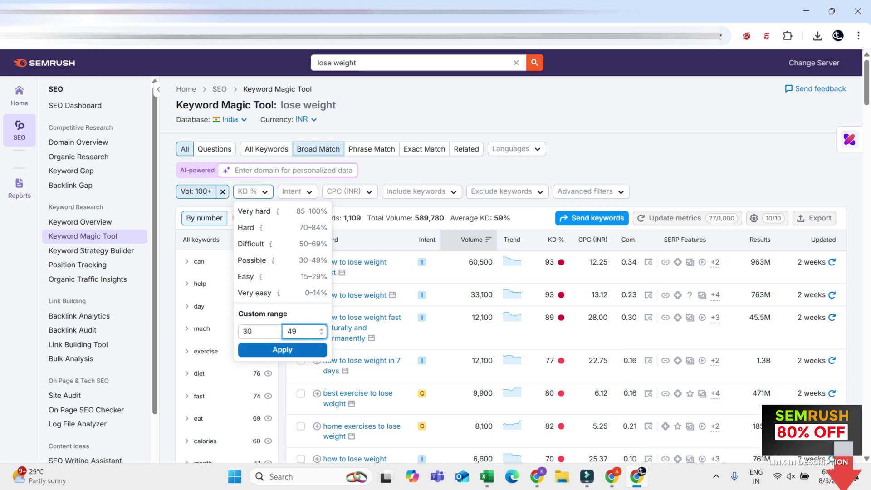
{"action": "left_click", "coordinate": [282, 349]}
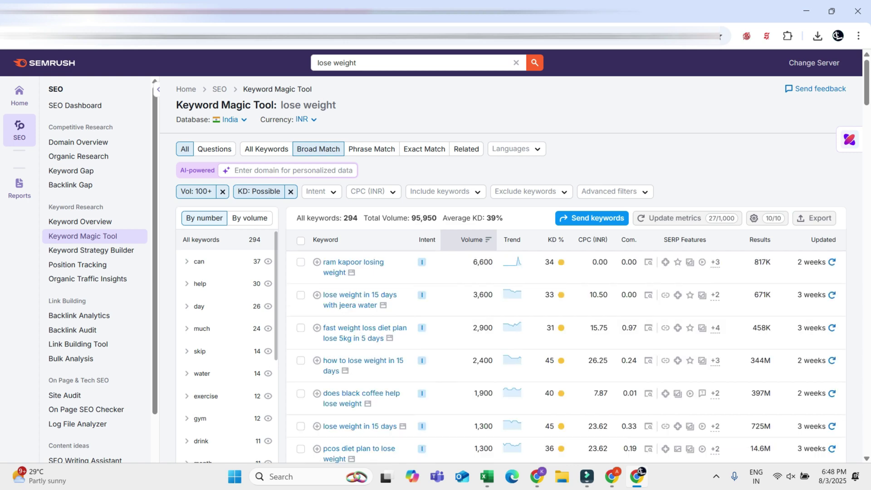
Highlight the total volume figure in the summary above the filtered keyword table
{"action": "double_click", "coordinate": [423, 219]}
{"action": "key", "text": "Escape"}
{"action": "left_click_drag", "start_coordinate": [421, 219], "coordinate": [458, 219]}
{"action": "left_click", "coordinate": [451, 219]}
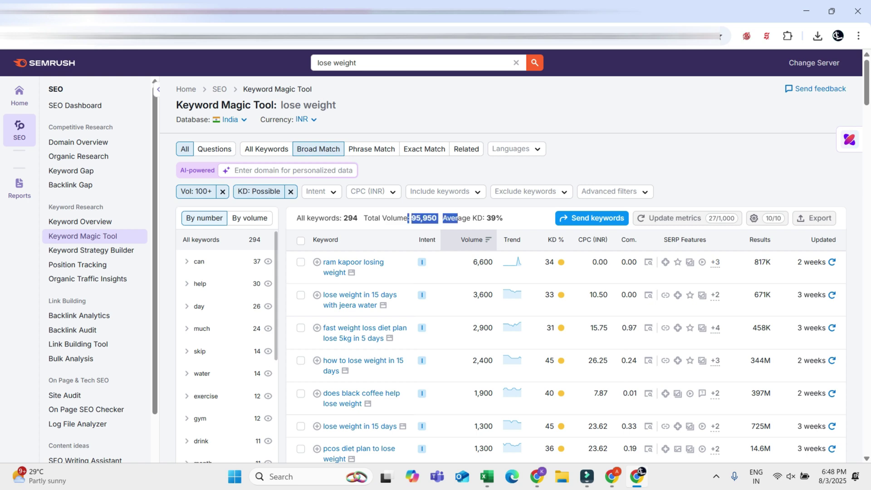
Sort the filtered keywords by keyword difficulty in ascending order
{"action": "scroll", "coordinate": [363, 247], "scroll_direction": "down", "scroll_amount": 2}
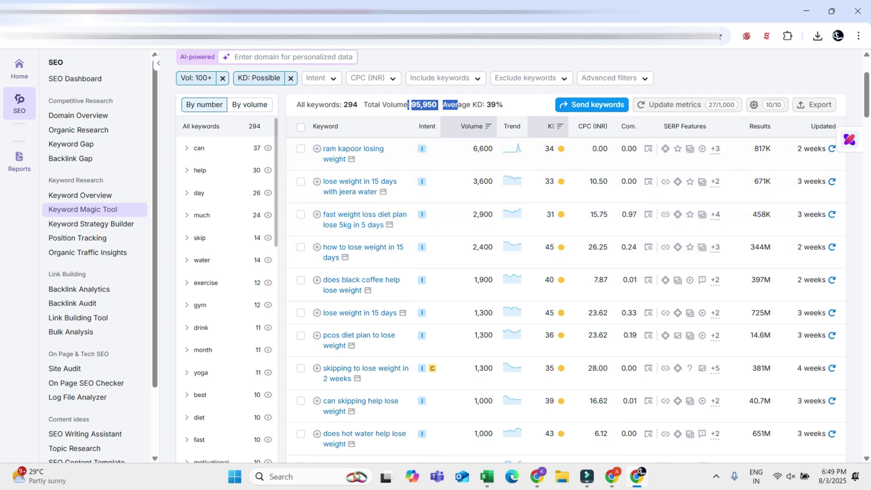
{"action": "left_click", "coordinate": [550, 126]}
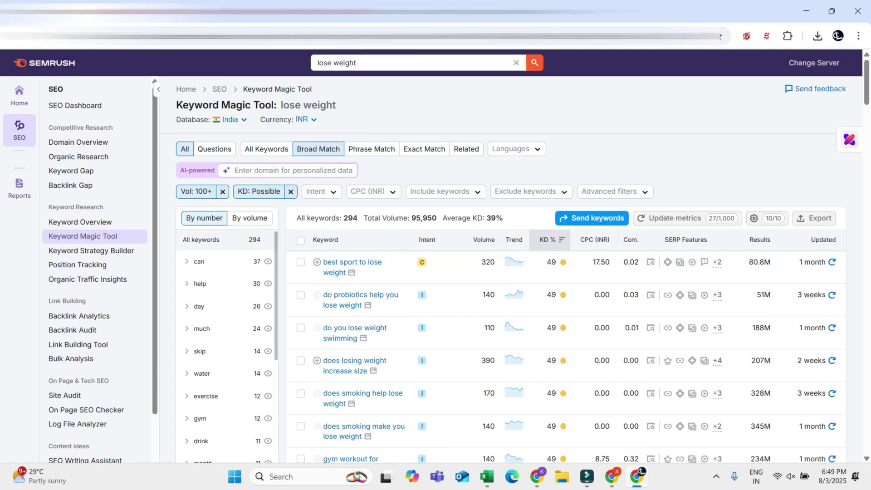
{"action": "left_click", "coordinate": [540, 239]}
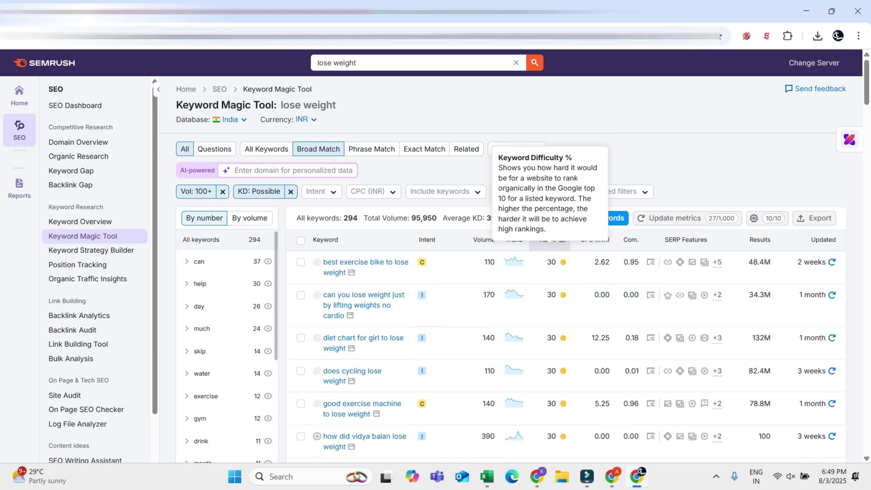
Examine the difficulty ratings of the sorted keywords, then return to the start of the list
{"action": "scroll", "coordinate": [549, 239], "scroll_direction": "down", "scroll_amount": 3}
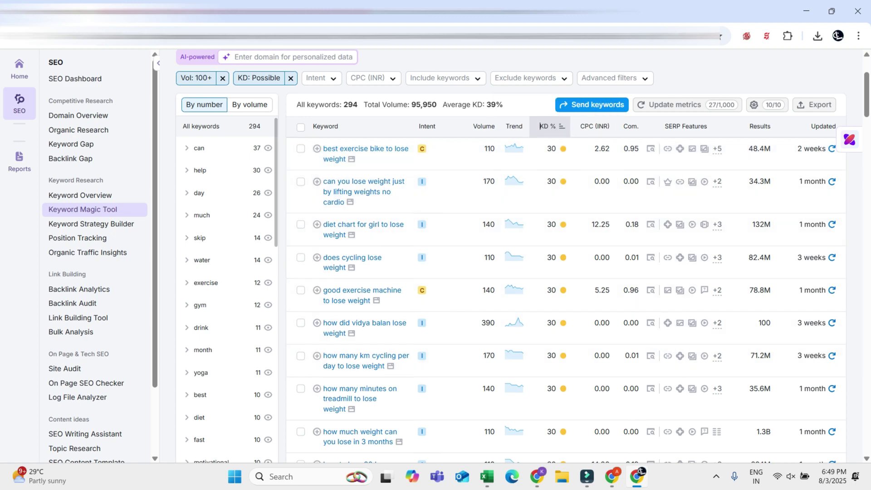
{"action": "mouse_move", "coordinate": [562, 148]}
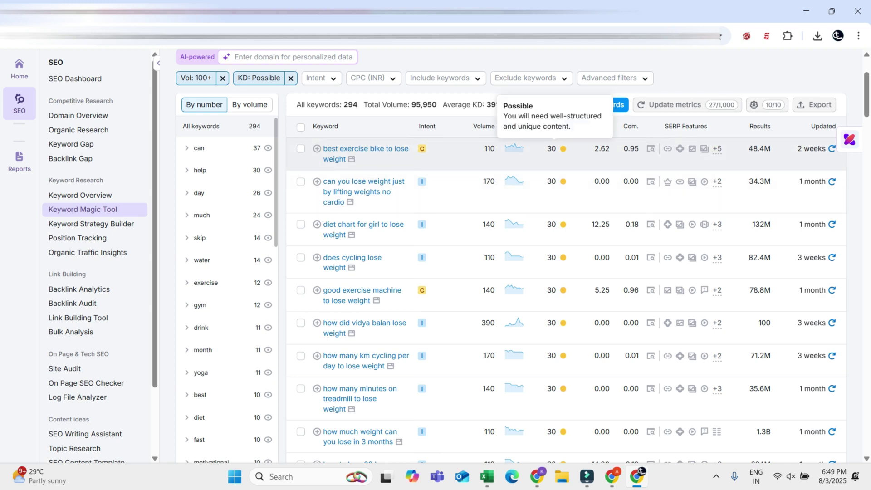
{"action": "scroll", "coordinate": [562, 236], "scroll_direction": "down", "scroll_amount": 15}
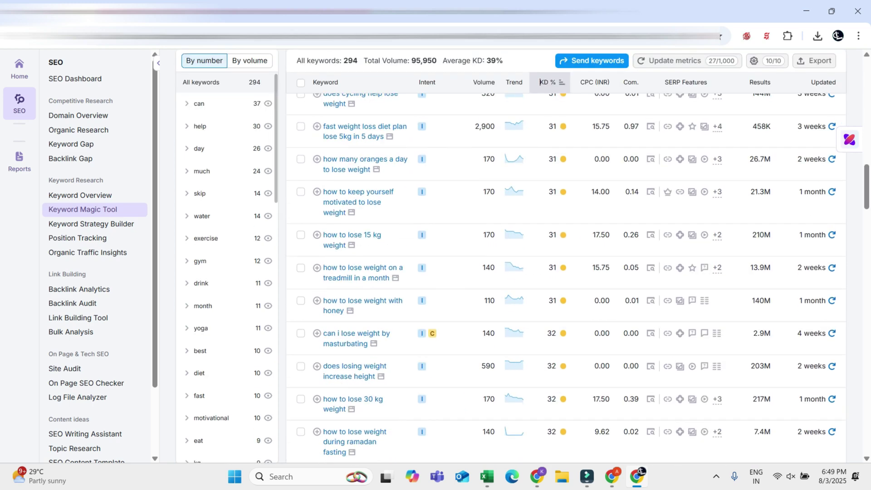
{"action": "scroll", "coordinate": [555, 254], "scroll_direction": "down", "scroll_amount": 5}
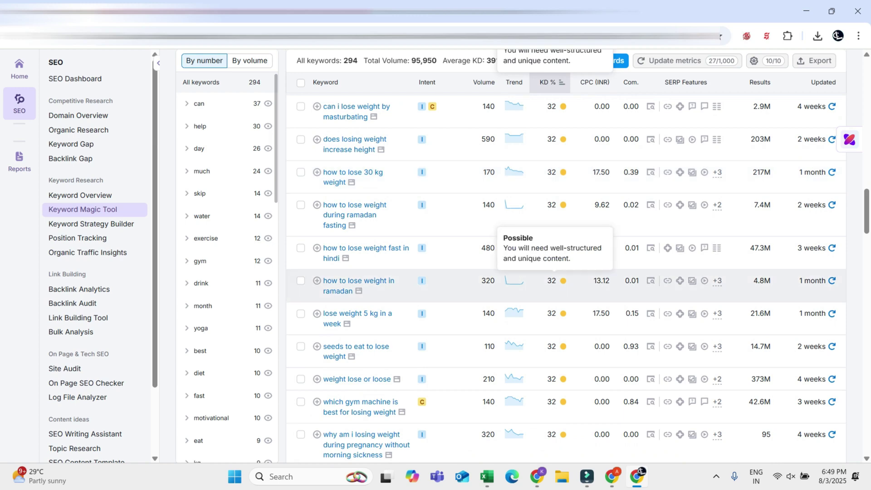
{"action": "scroll", "coordinate": [562, 272], "scroll_direction": "down", "scroll_amount": 5}
{"action": "scroll", "coordinate": [562, 272], "scroll_direction": "up", "scroll_amount": 20}
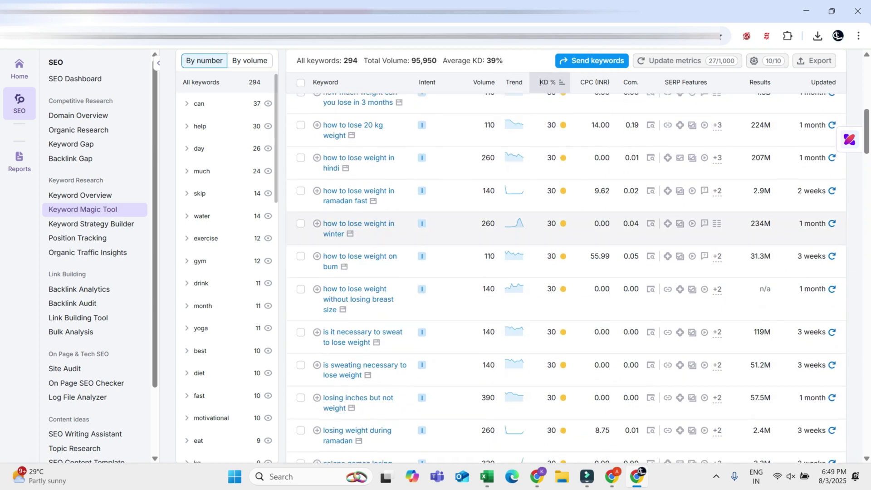
{"action": "scroll", "coordinate": [562, 272], "scroll_direction": "up", "scroll_amount": 1}
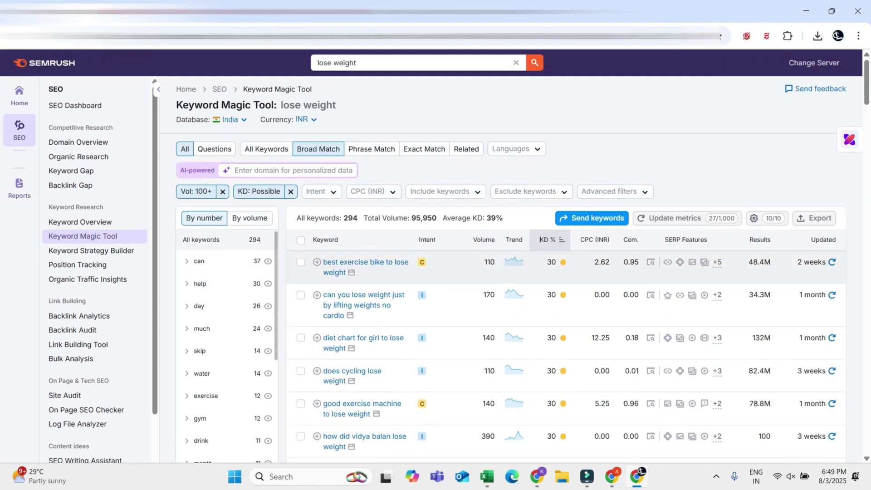
{"action": "scroll", "coordinate": [539, 239], "scroll_direction": "down", "scroll_amount": 1}
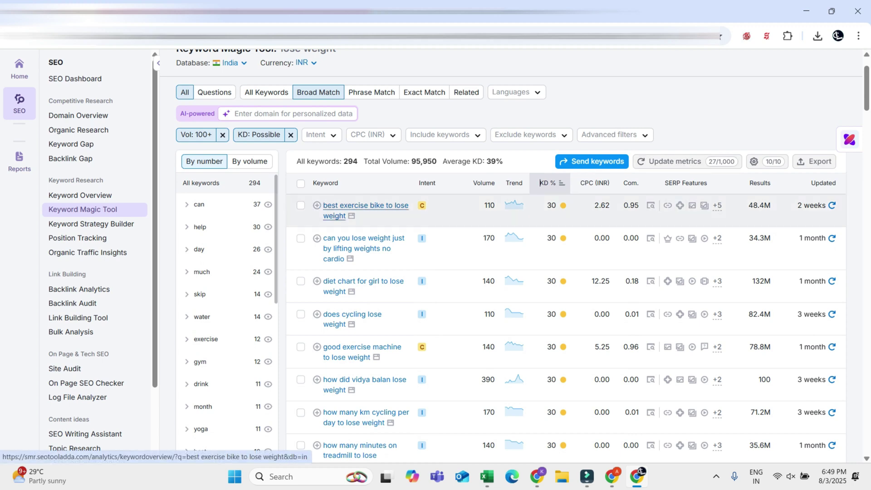
Check the difficulty rating of "best exercise bike to lose weight" and highlight that keyword's text
{"action": "mouse_move", "coordinate": [556, 205]}
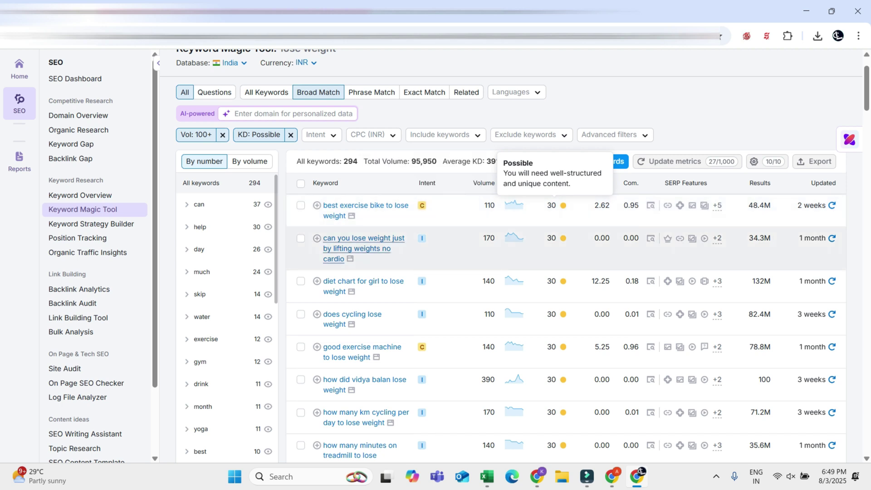
{"action": "left_click_drag", "start_coordinate": [347, 205], "coordinate": [348, 216]}
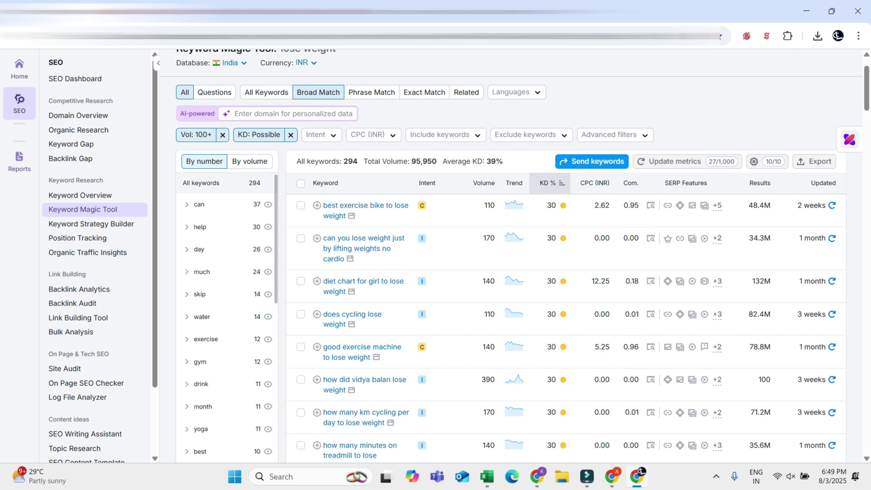
{"action": "left_click_drag", "start_coordinate": [325, 183], "coordinate": [346, 216]}
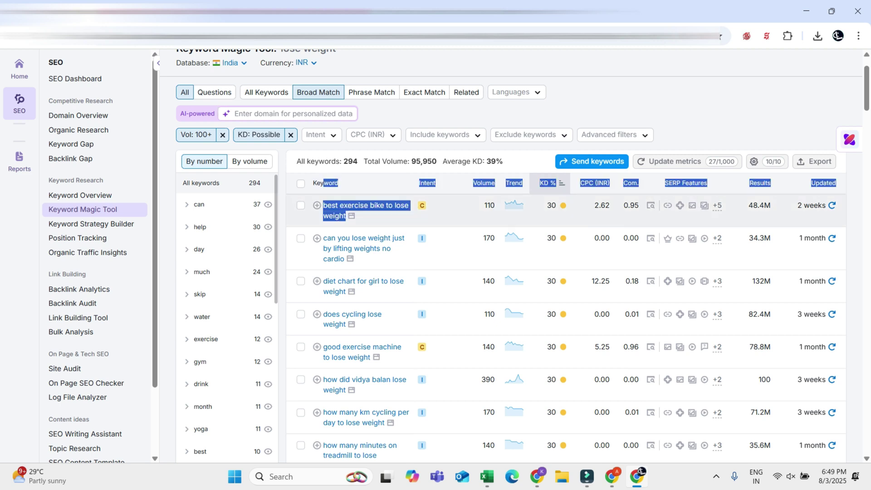
{"action": "left_click", "coordinate": [346, 215]}
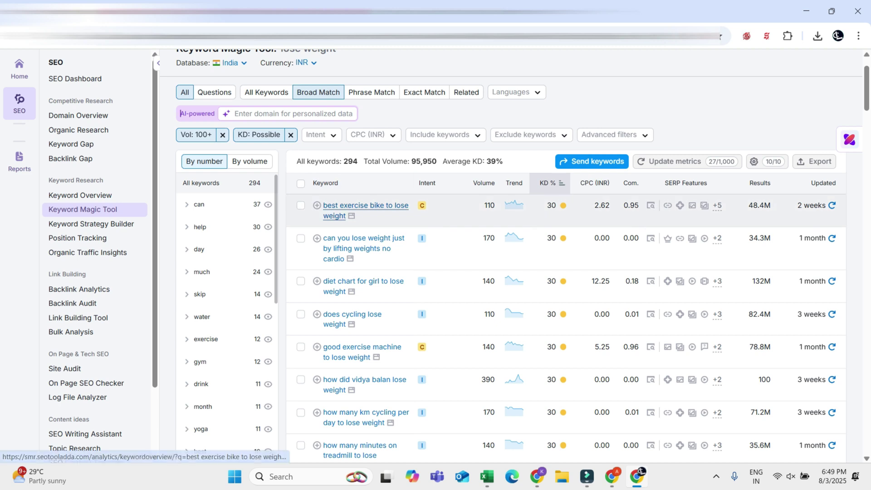
{"action": "left_click_drag", "start_coordinate": [323, 205], "coordinate": [399, 238]}
{"action": "left_click", "coordinate": [399, 238]}
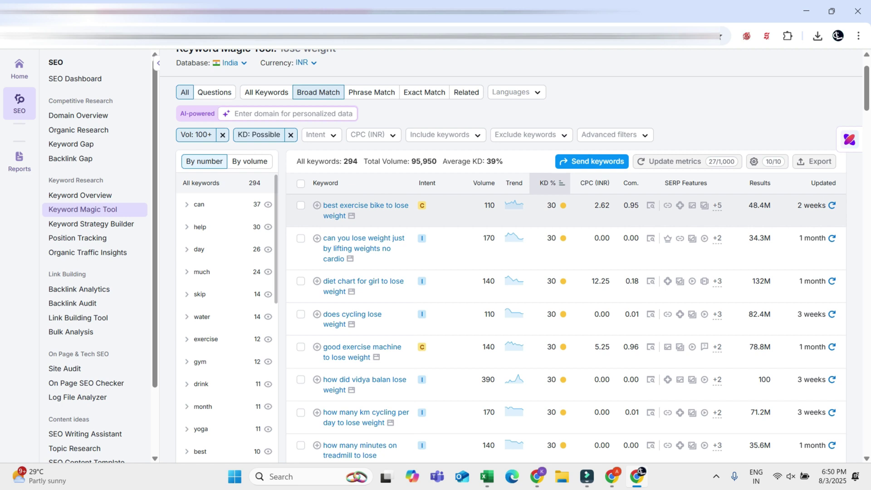
{"action": "mouse_move", "coordinate": [554, 205]}
{"action": "left_click_drag", "start_coordinate": [323, 205], "coordinate": [345, 216]}
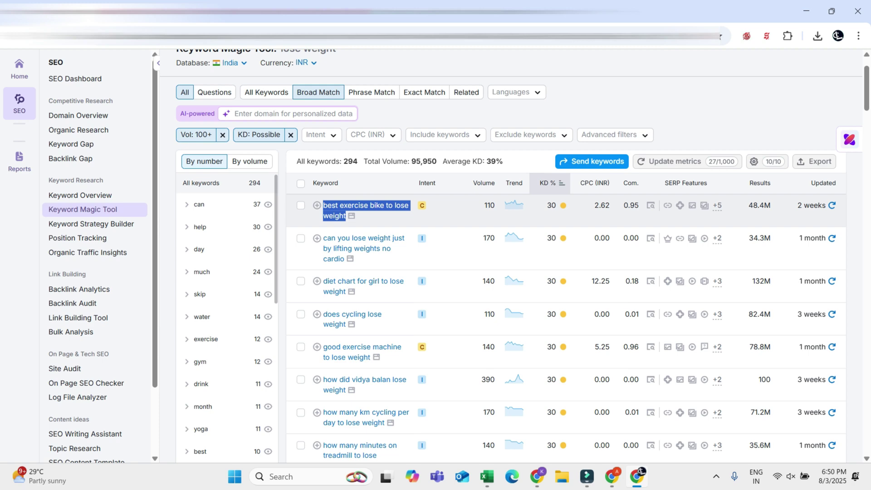
Examine the sorted keyword list through the higher difficulty entries, comparing volume and KD, and return to its first rows
{"action": "scroll", "coordinate": [566, 277], "scroll_direction": "down", "scroll_amount": 15}
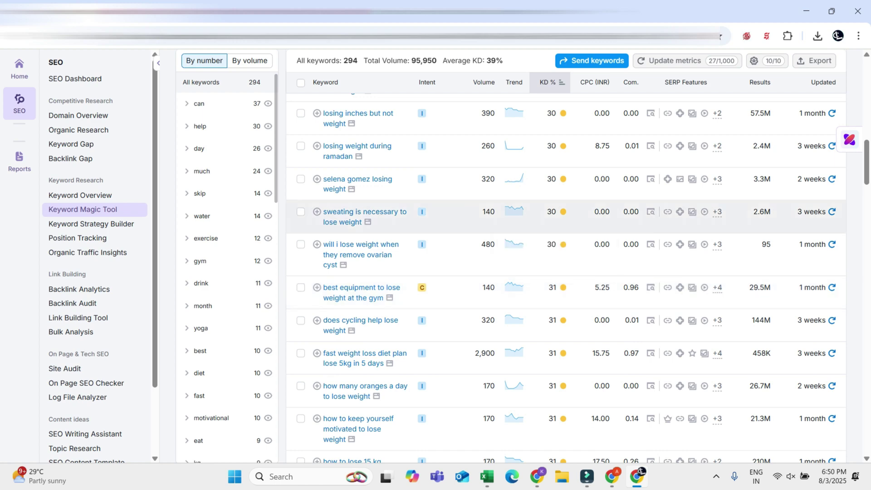
{"action": "scroll", "coordinate": [551, 295], "scroll_direction": "down", "scroll_amount": 2}
{"action": "scroll", "coordinate": [566, 281], "scroll_direction": "down", "scroll_amount": 15}
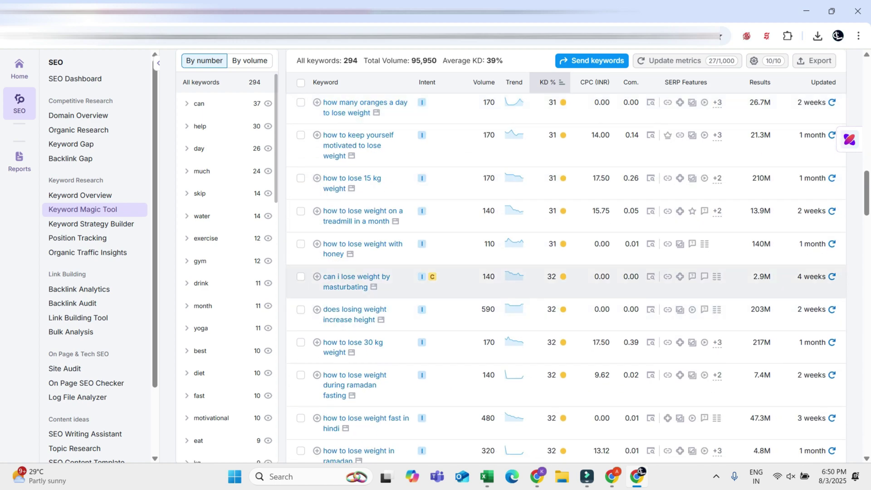
{"action": "scroll", "coordinate": [566, 278], "scroll_direction": "down", "scroll_amount": 10}
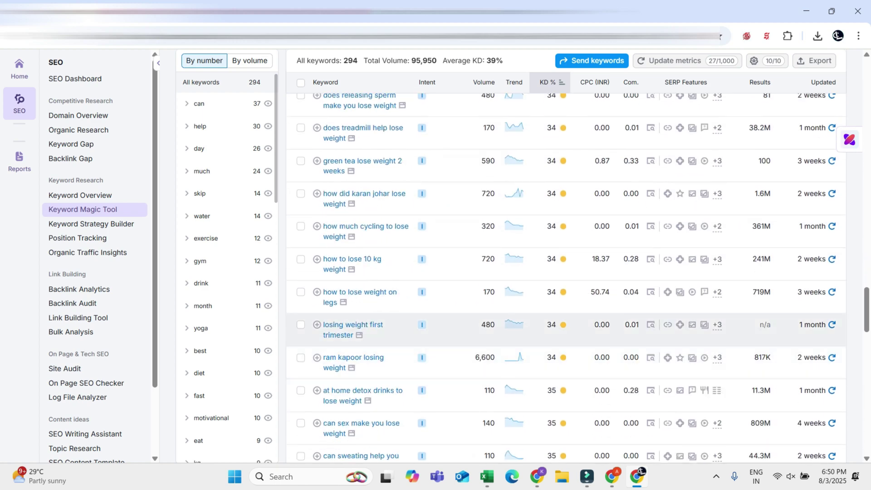
{"action": "scroll", "coordinate": [566, 349], "scroll_direction": "down", "scroll_amount": 10}
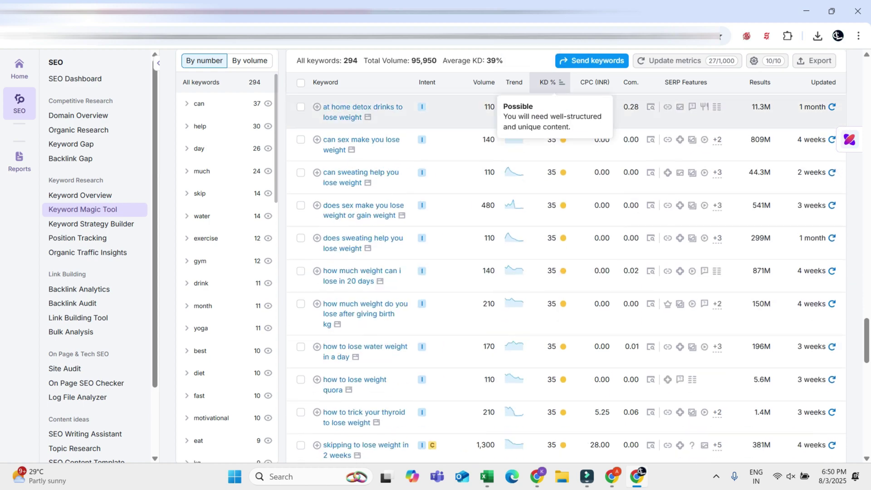
{"action": "scroll", "coordinate": [566, 349], "scroll_direction": "down", "scroll_amount": 4}
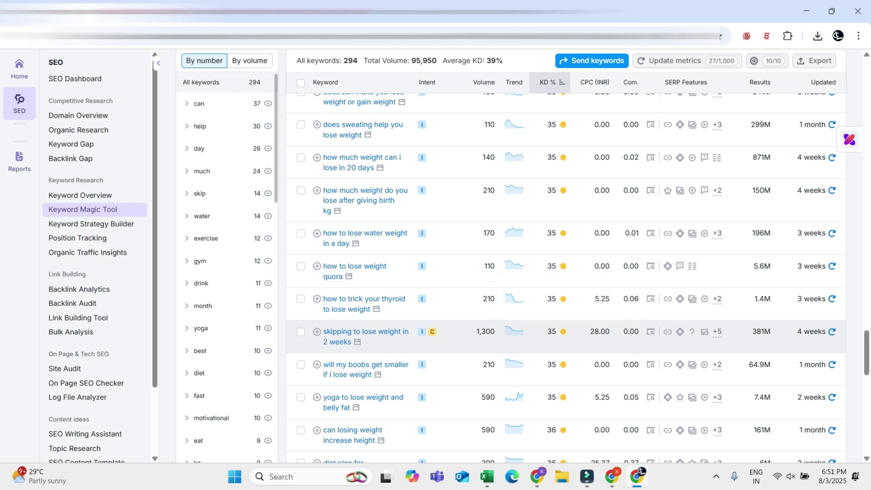
{"action": "scroll", "coordinate": [553, 328], "scroll_direction": "up", "scroll_amount": 8}
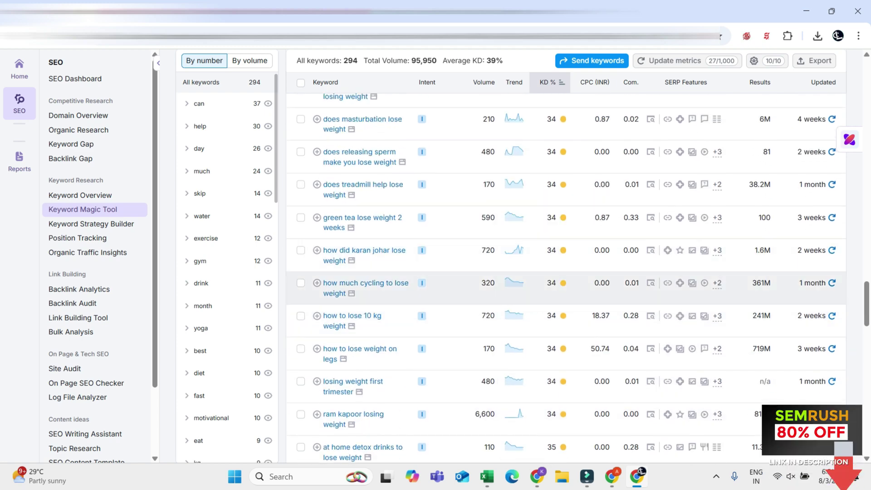
{"action": "scroll", "coordinate": [553, 291], "scroll_direction": "down", "scroll_amount": 7}
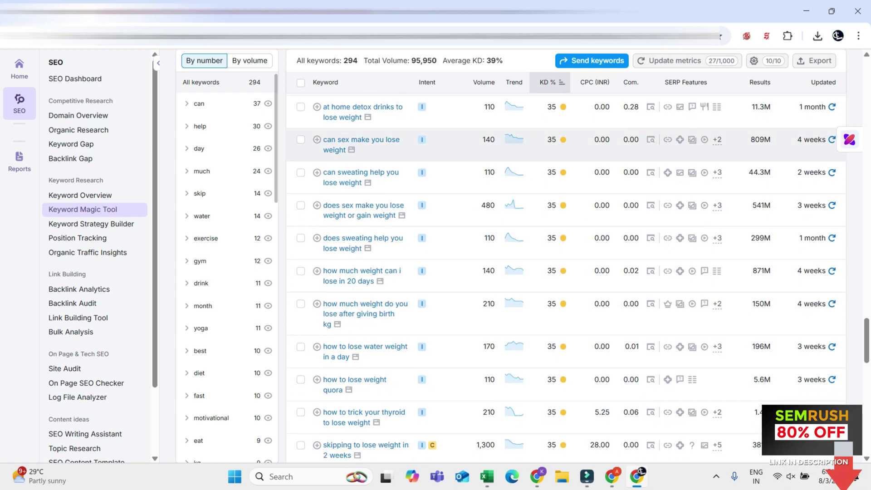
{"action": "scroll", "coordinate": [553, 294], "scroll_direction": "down", "scroll_amount": 4}
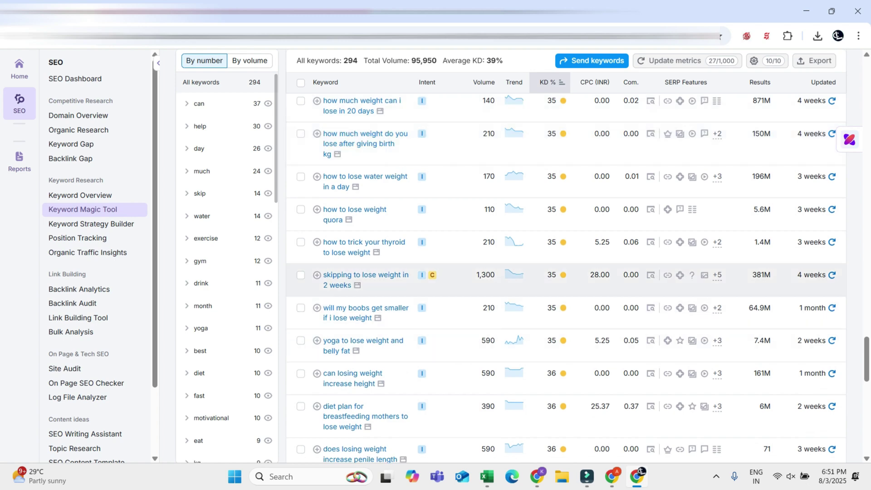
{"action": "scroll", "coordinate": [553, 276], "scroll_direction": "up", "scroll_amount": 15}
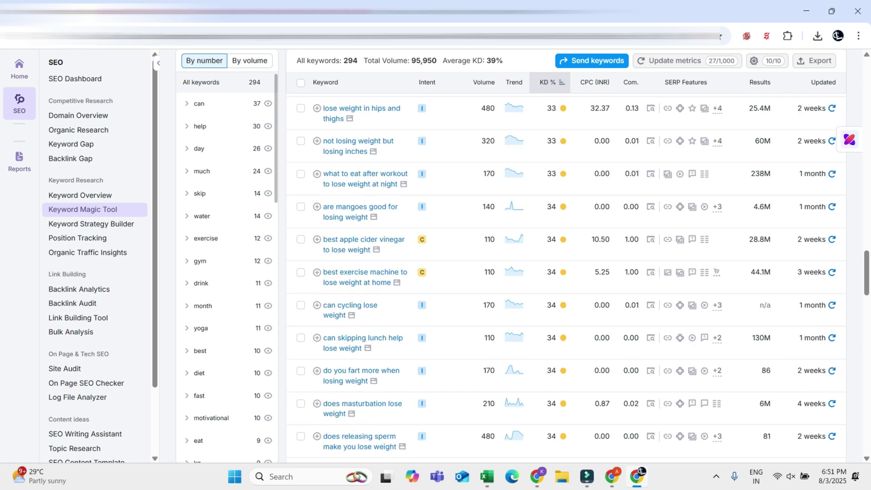
{"action": "scroll", "coordinate": [554, 272], "scroll_direction": "up", "scroll_amount": 10}
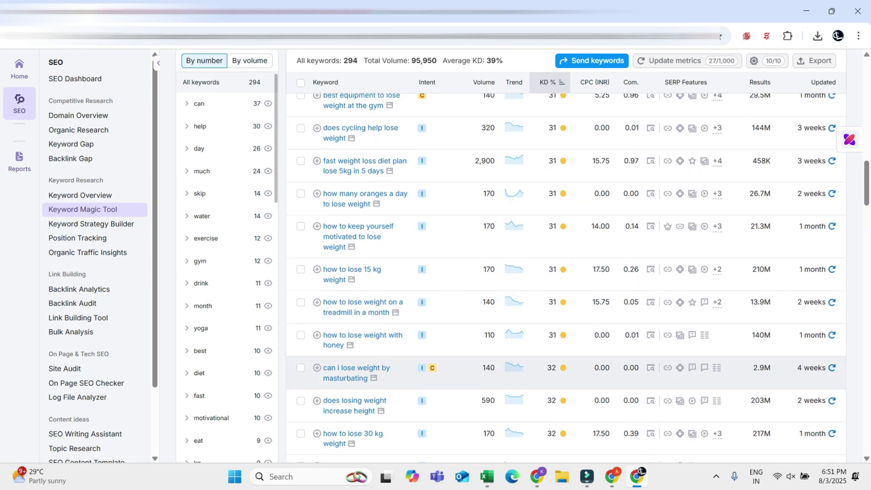
{"action": "scroll", "coordinate": [554, 272], "scroll_direction": "up", "scroll_amount": 8}
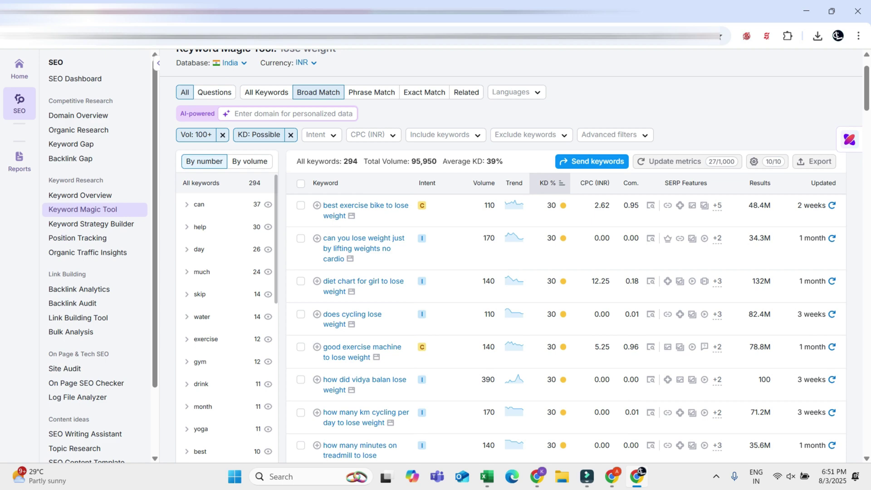
Select every keyword on the page and export all of the filtered keywords as a CSV file
{"action": "left_click", "coordinate": [300, 183]}
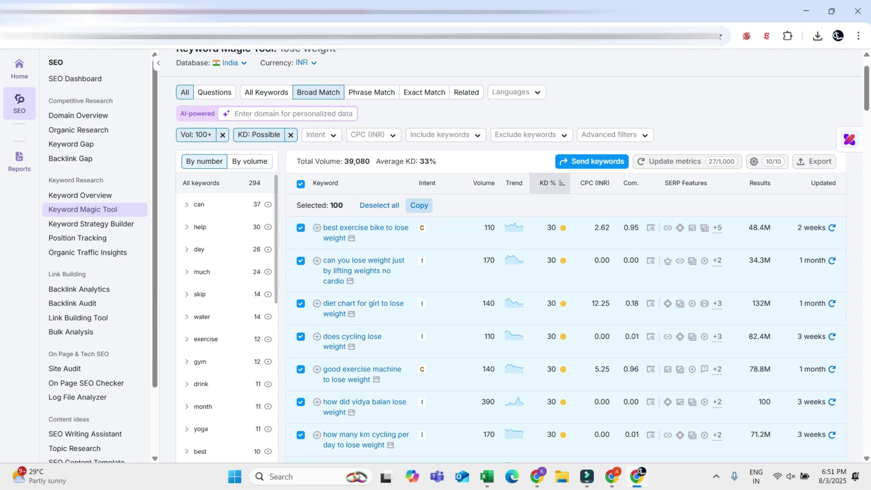
{"action": "left_click", "coordinate": [814, 161]}
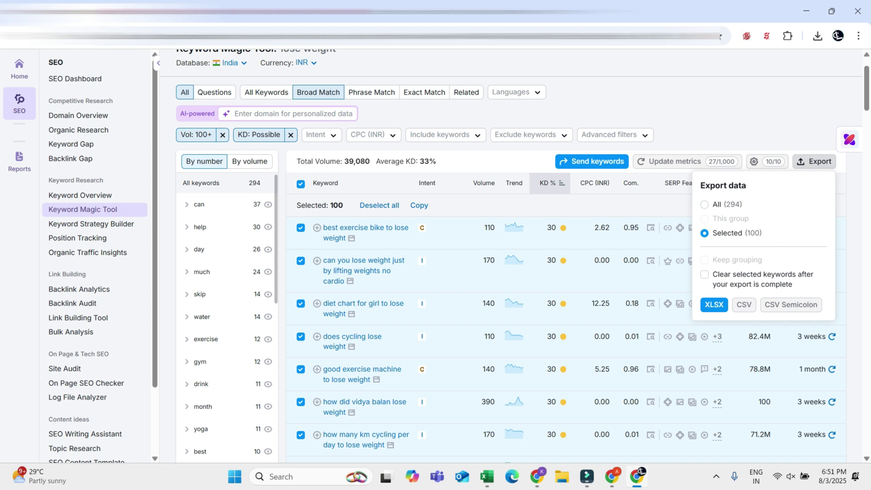
{"action": "left_click", "coordinate": [704, 204]}
{"action": "left_click", "coordinate": [744, 305]}
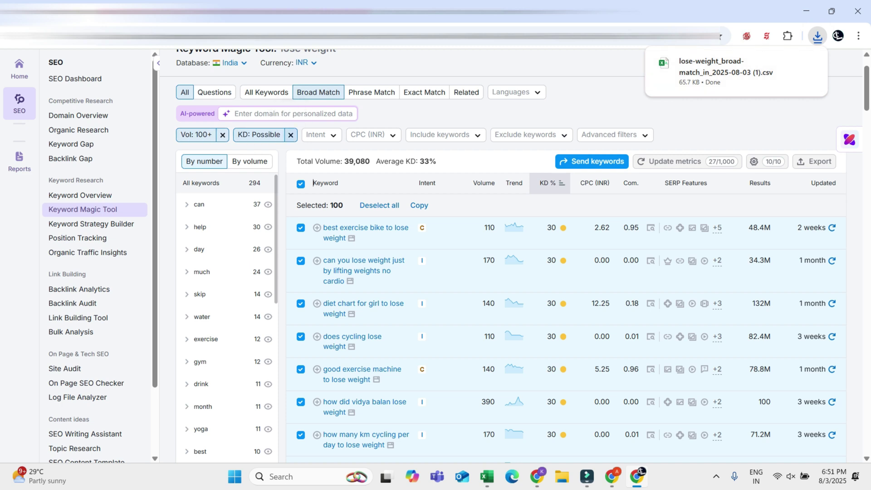
Replace the Possible difficulty filter with a custom KD range from 50 to 59 and check the filtered keywords
{"action": "left_click", "coordinate": [291, 135]}
{"action": "left_click", "coordinate": [290, 135]}
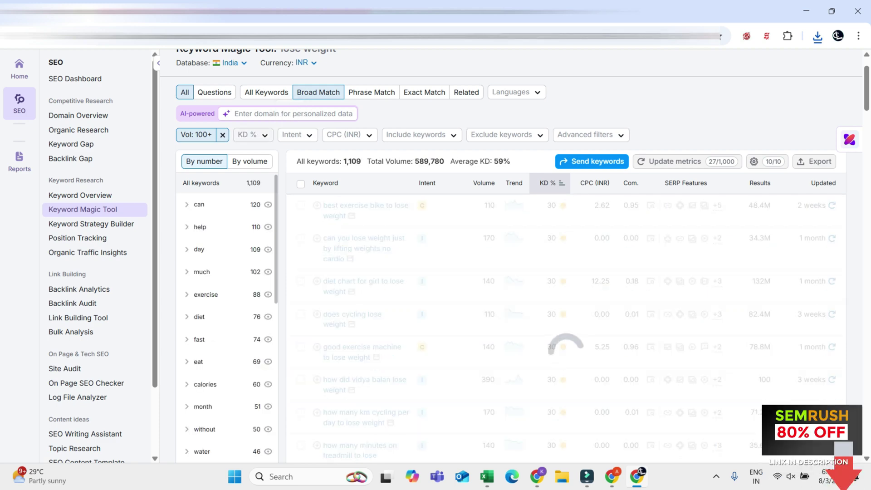
{"action": "scroll", "coordinate": [435, 256], "scroll_direction": "up", "scroll_amount": 2}
{"action": "left_click", "coordinate": [252, 192]}
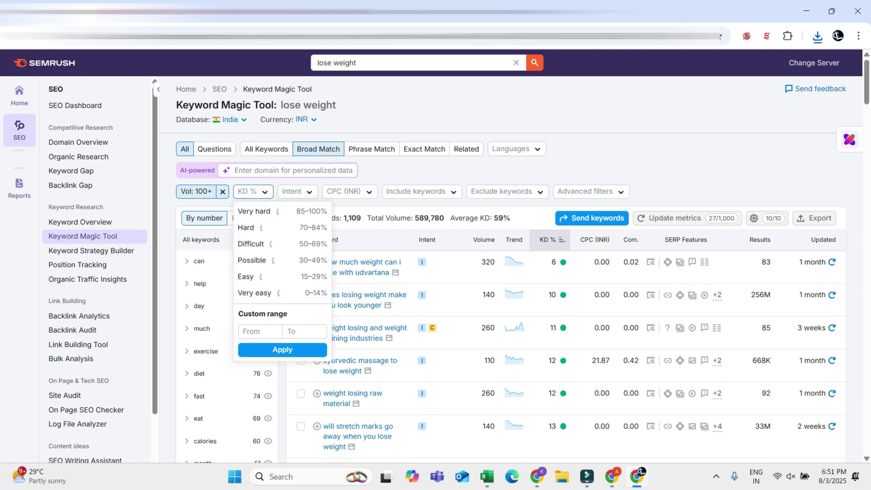
{"action": "left_click", "coordinate": [245, 331]}
{"action": "type", "text": "40"}
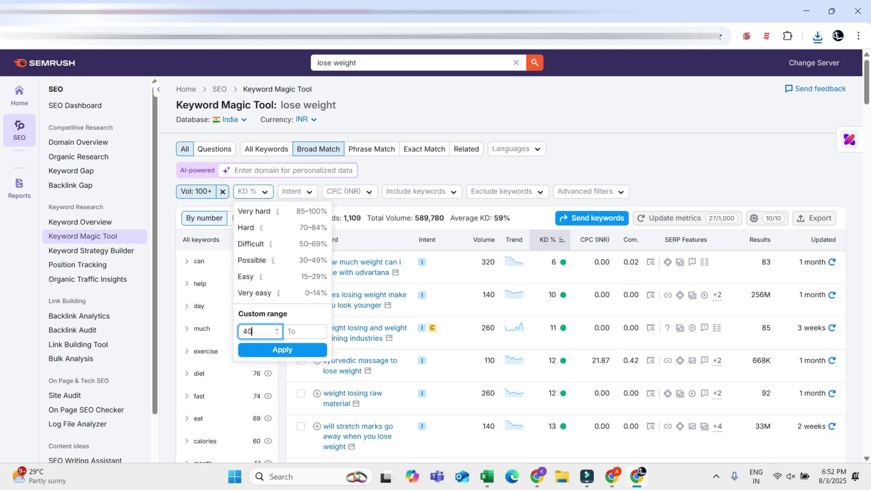
{"action": "left_click", "coordinate": [303, 331]}
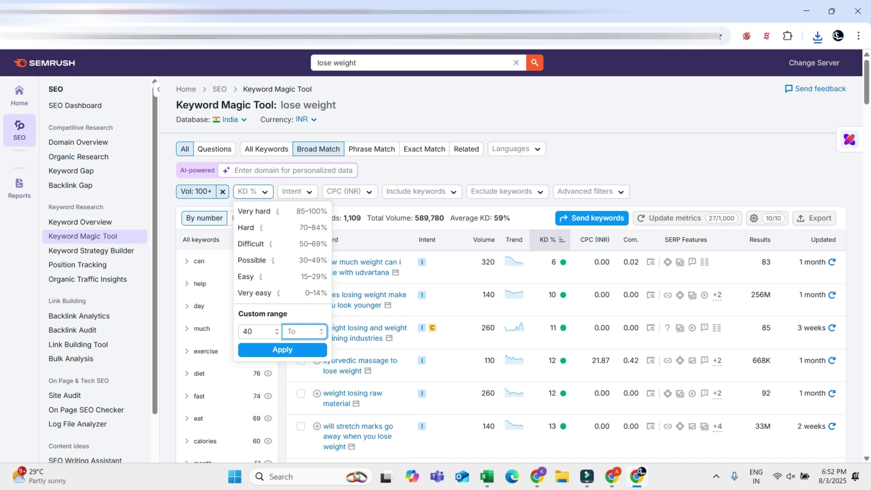
{"action": "double_click", "coordinate": [251, 331]}
{"action": "type", "text": "50"}
{"action": "left_click", "coordinate": [287, 331]}
{"action": "type", "text": "59"}
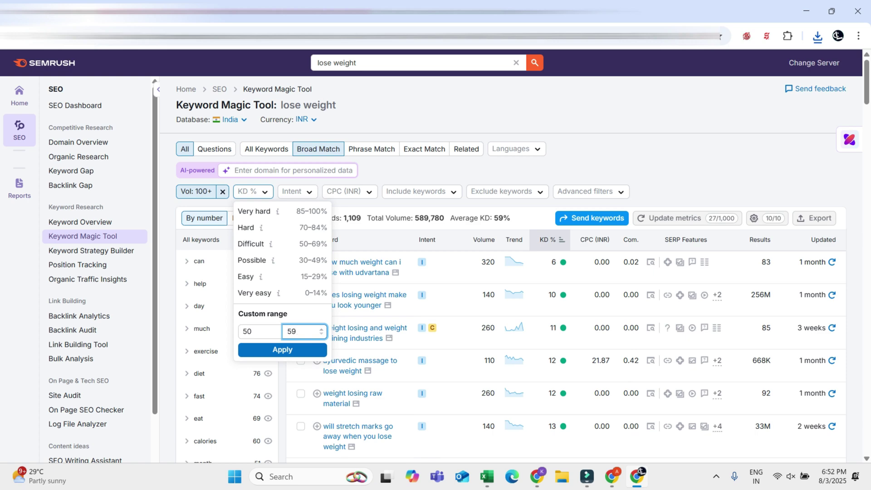
{"action": "left_click", "coordinate": [282, 349]}
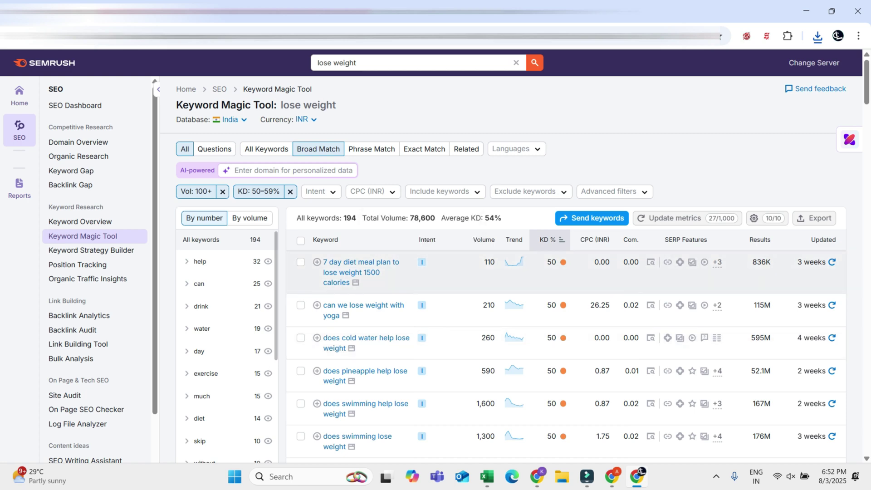
{"action": "scroll", "coordinate": [498, 272], "scroll_direction": "down", "scroll_amount": 1}
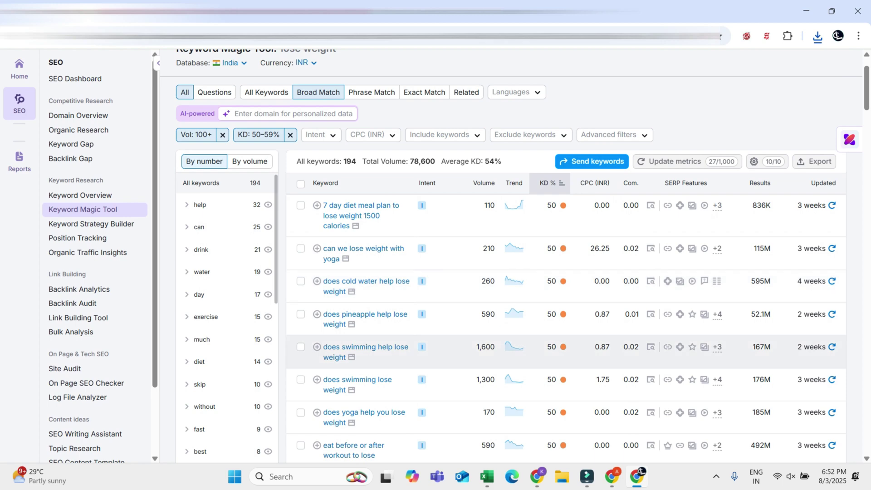
{"action": "mouse_move", "coordinate": [560, 205]}
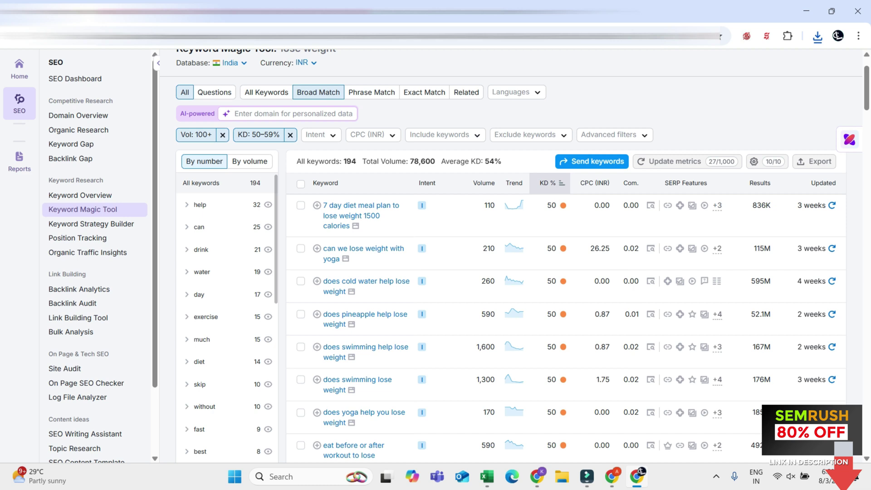
{"action": "scroll", "coordinate": [517, 254], "scroll_direction": "up", "scroll_amount": 1}
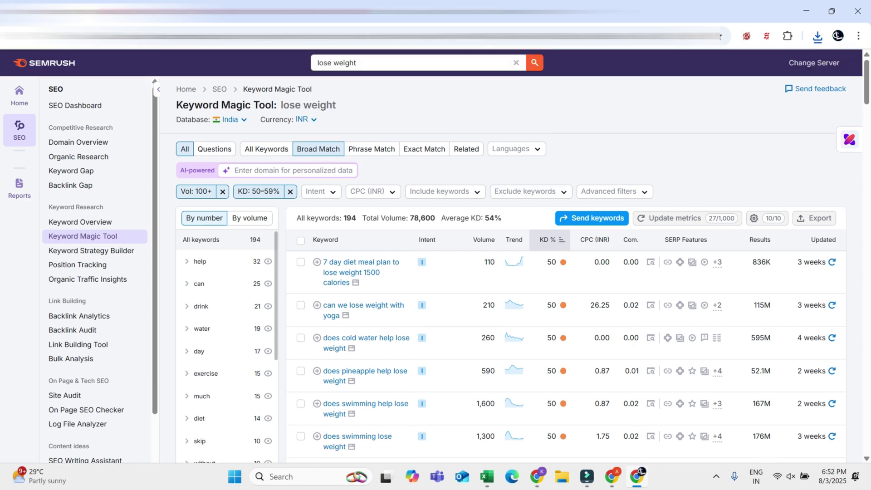